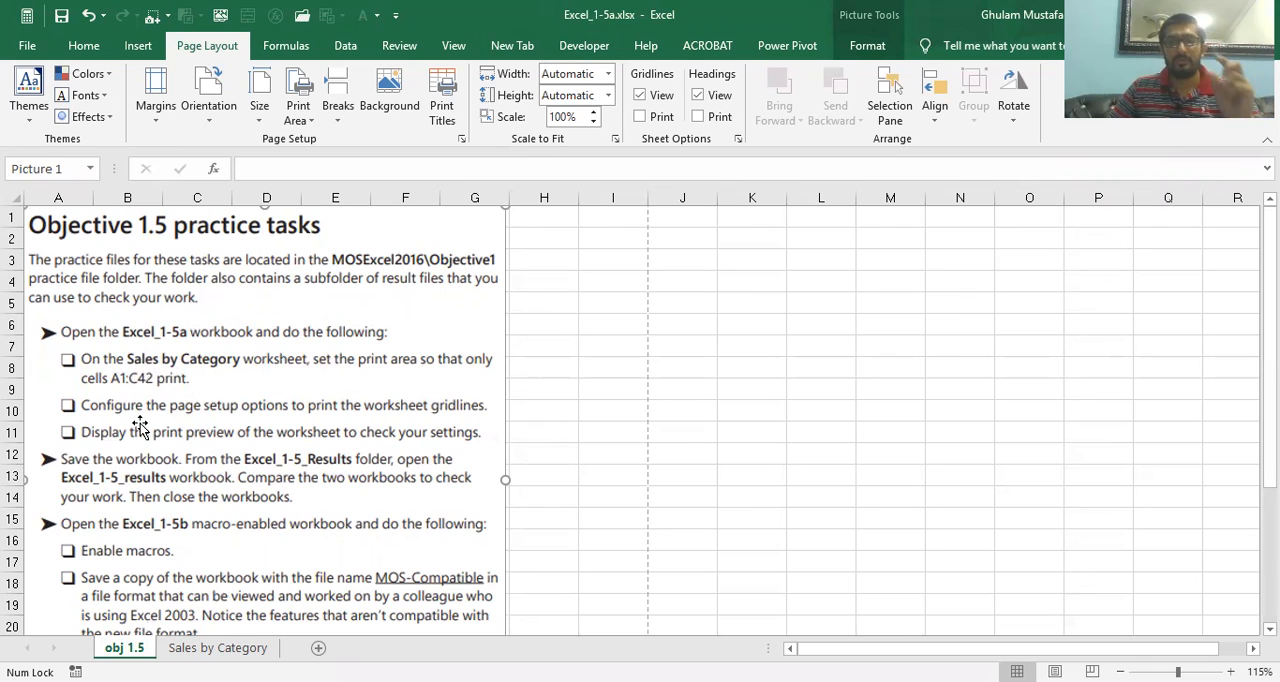
Set cells A1:C42 of the Sales by Category worksheet as the print area
click(205, 647)
click(128, 257)
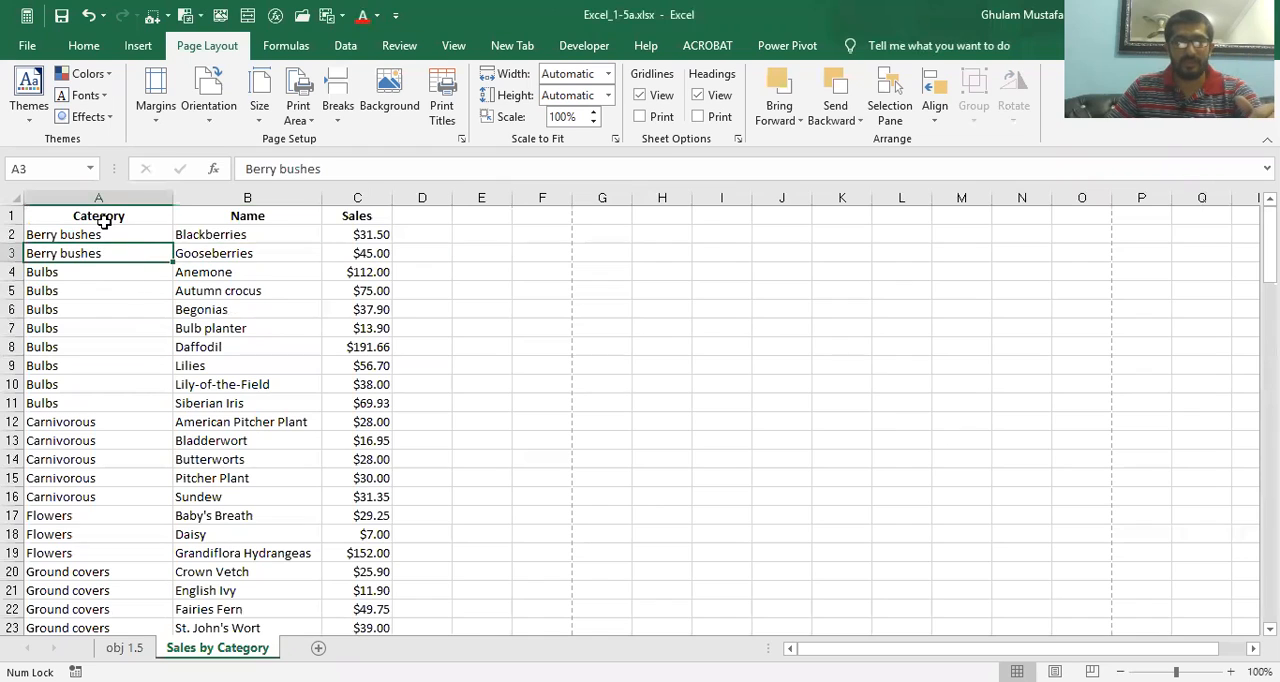
click(104, 219)
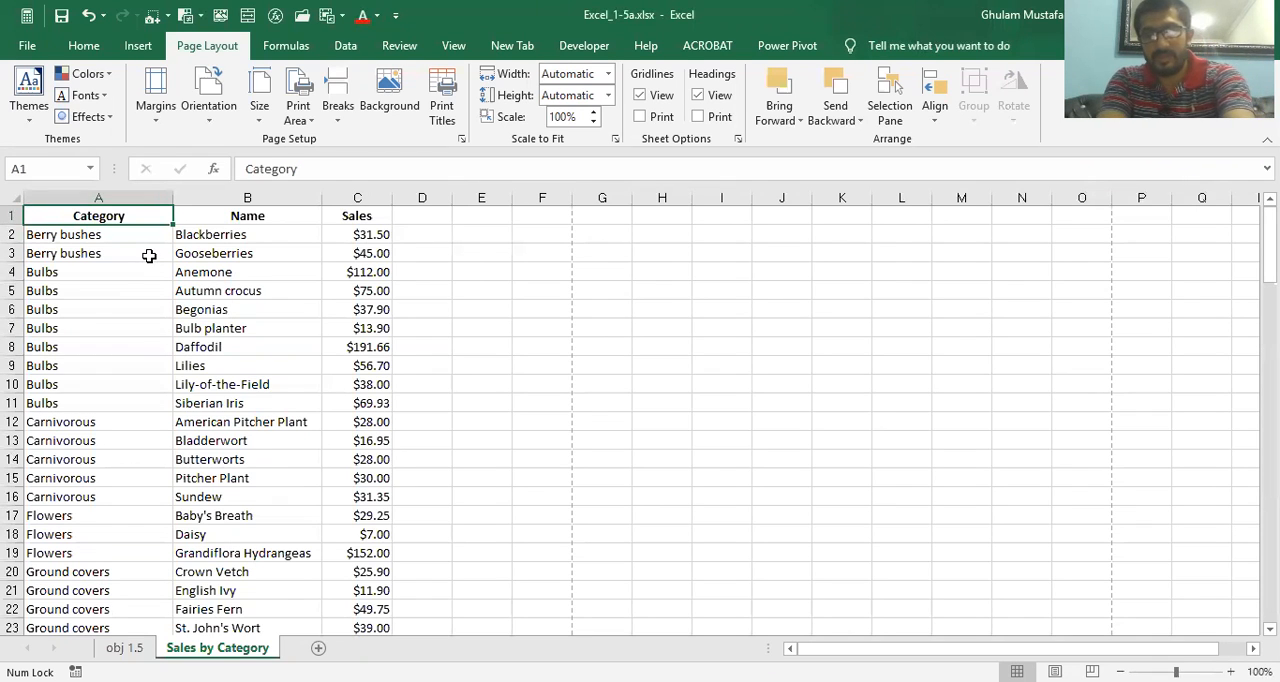
key(ctrl+shift+Right)
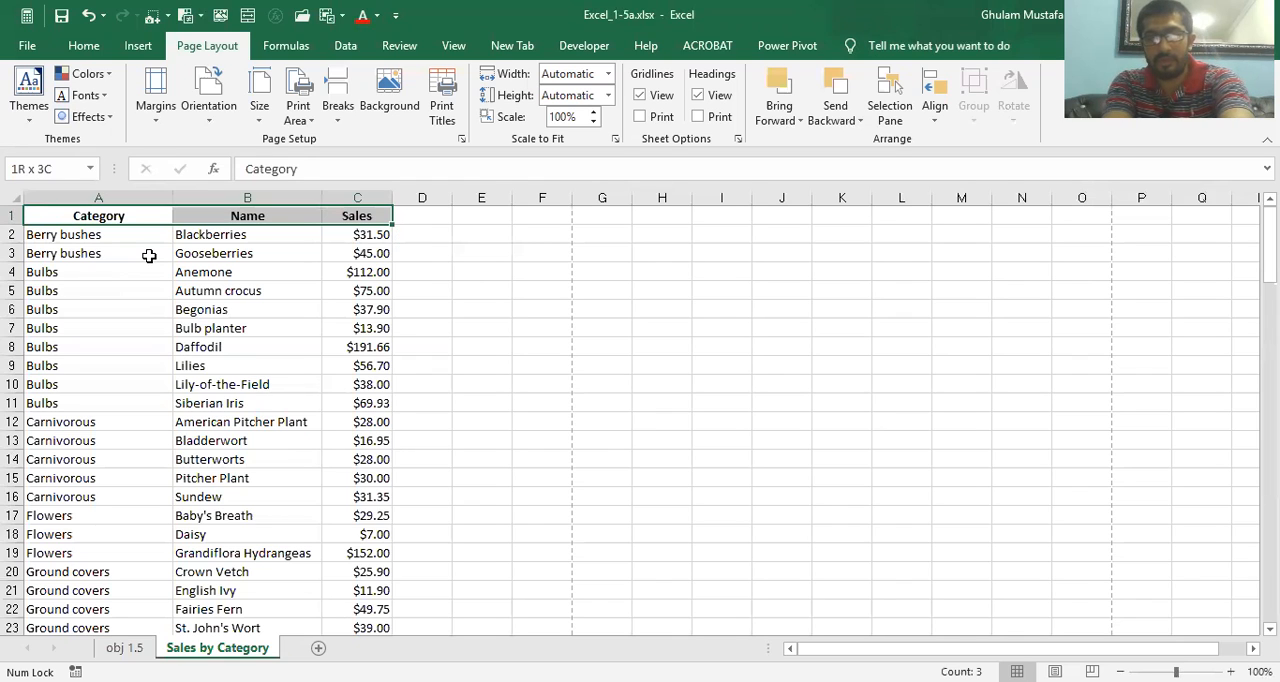
key(ctrl+shift+Down)
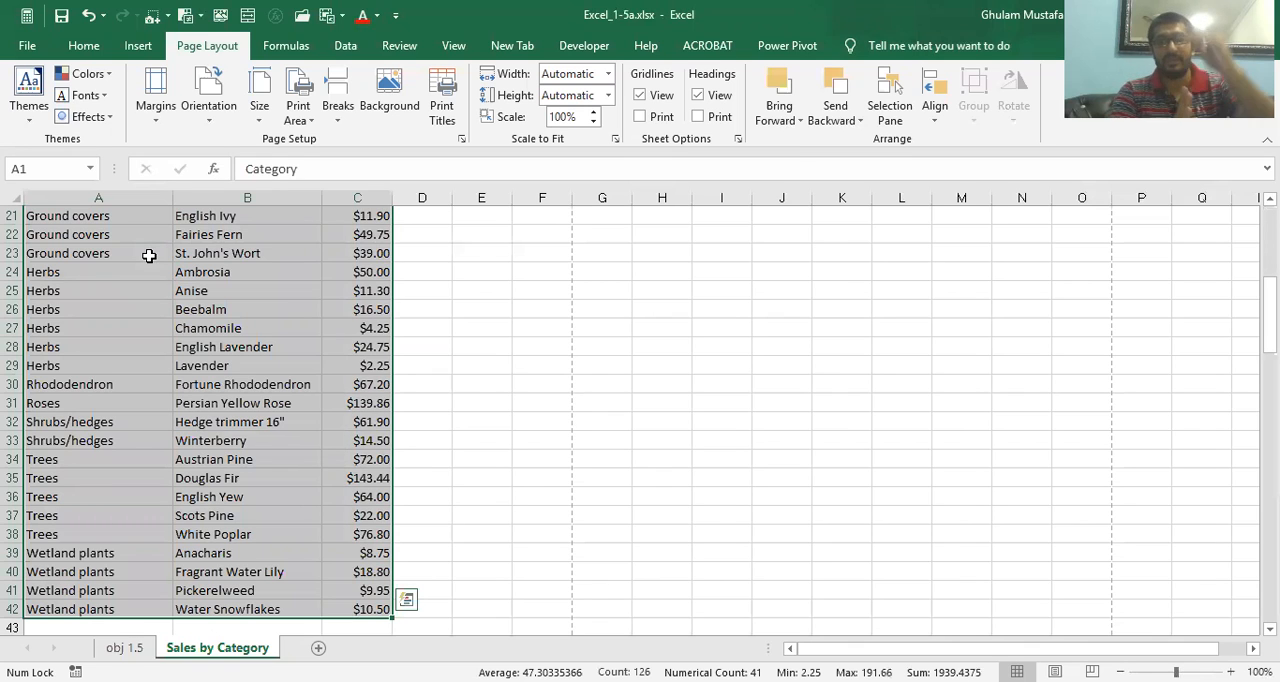
scroll(148, 256, up, 7)
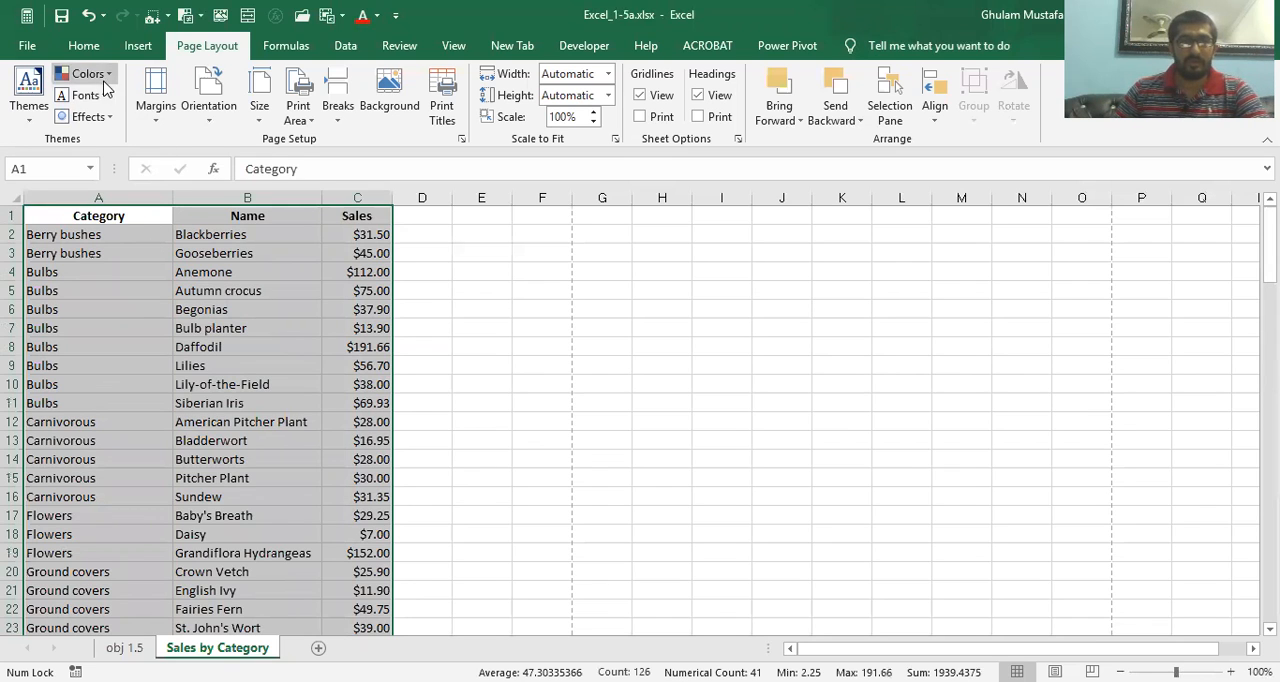
click(96, 47)
click(207, 46)
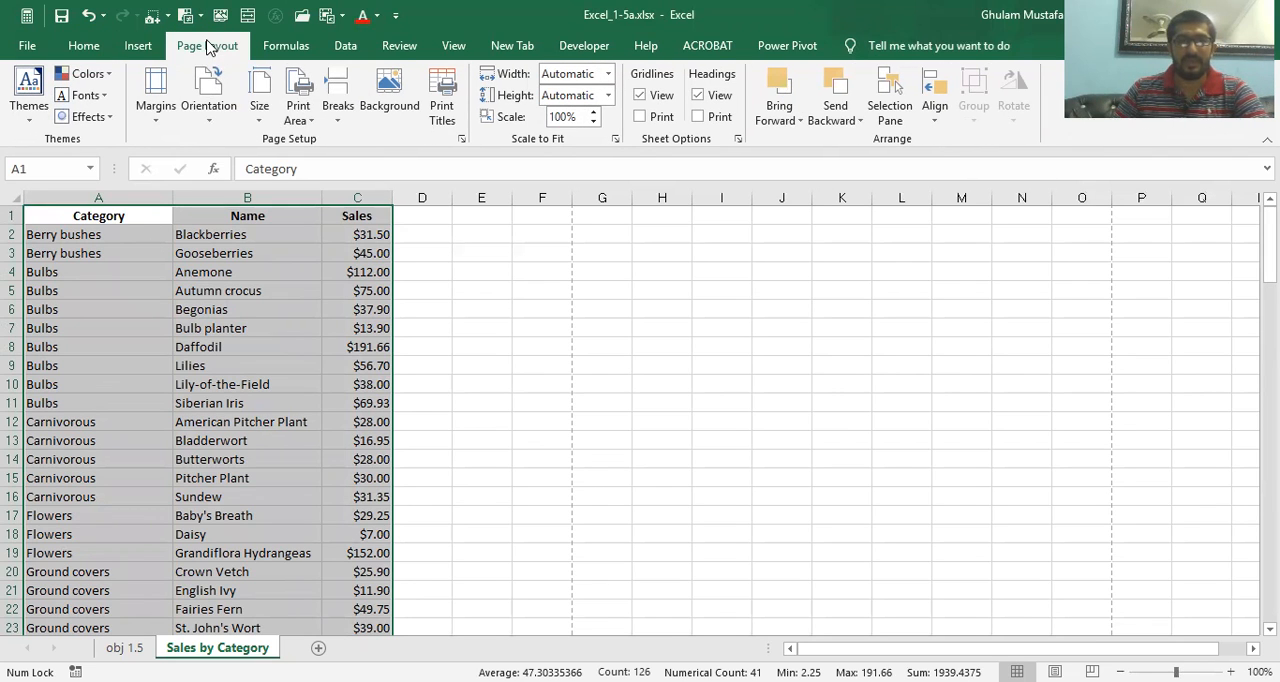
click(313, 123)
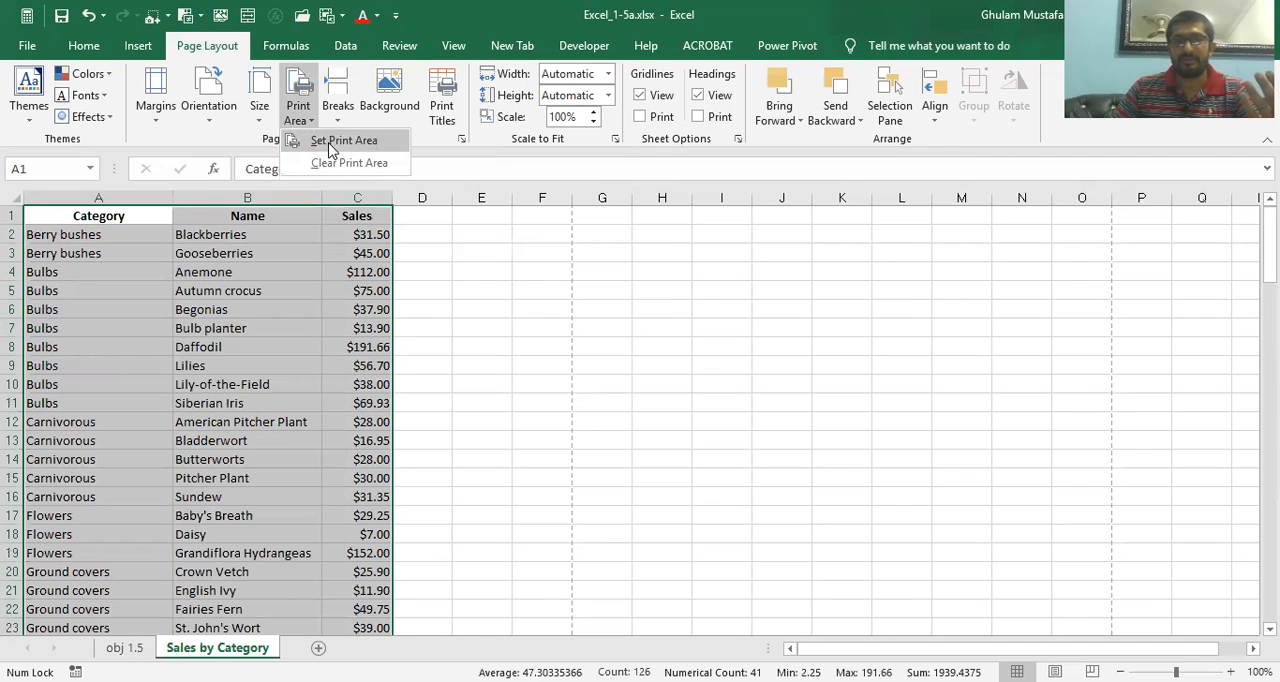
click(331, 148)
click(295, 308)
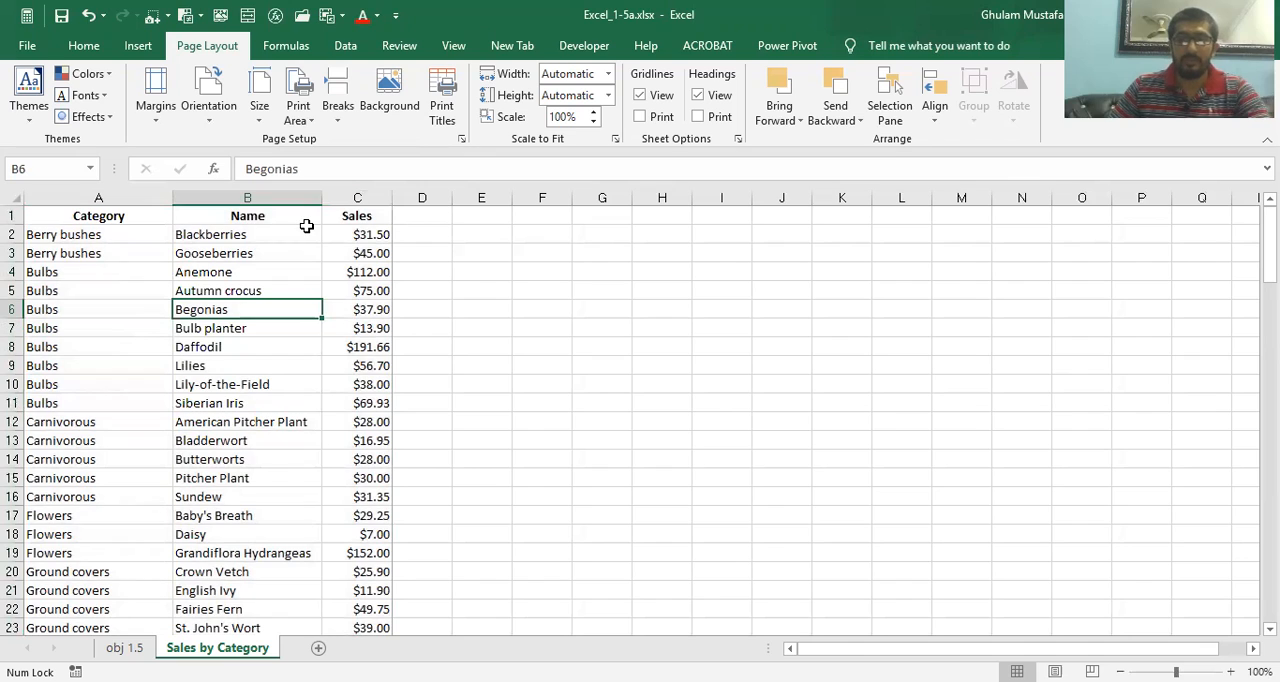
Check the print area in the worksheet's print preview, and return to the sheet
click(461, 139)
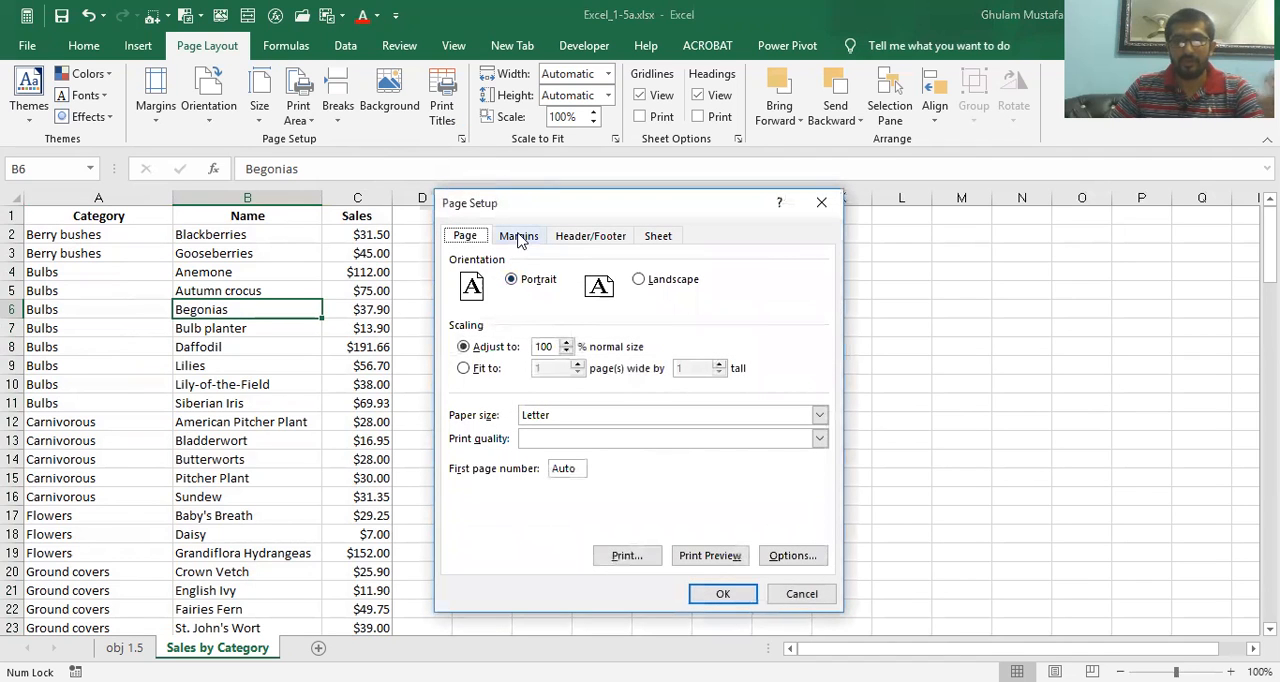
click(697, 557)
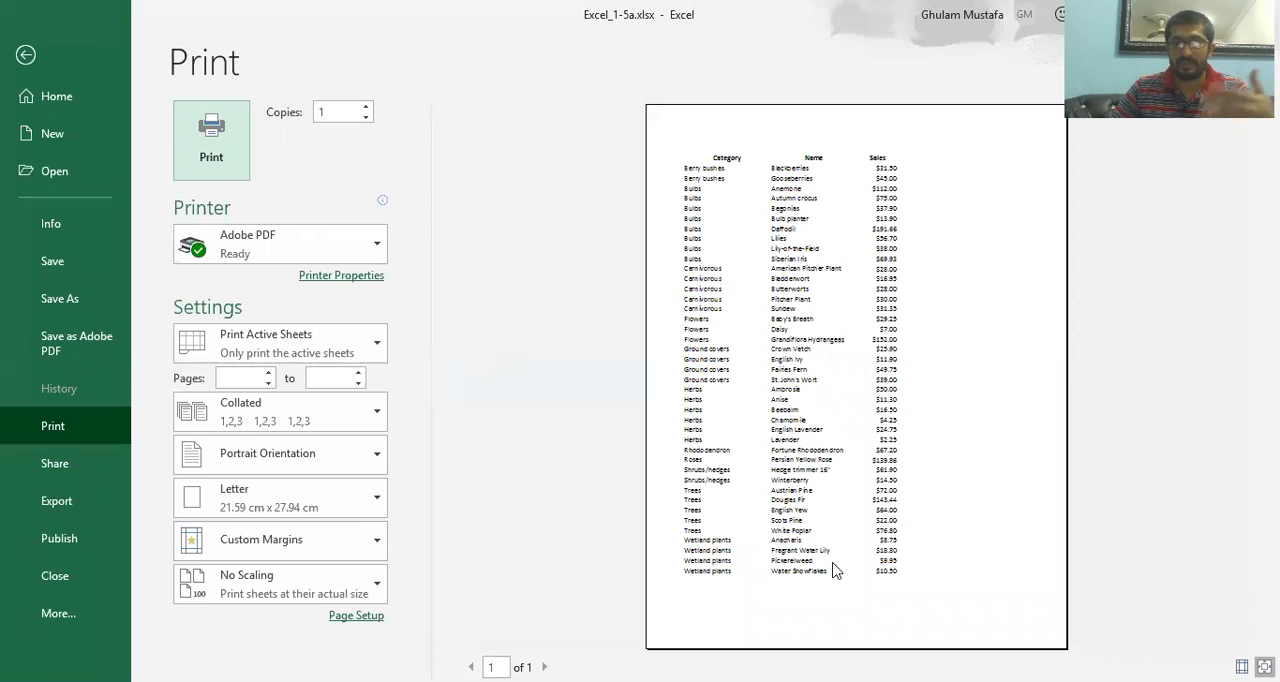
click(26, 54)
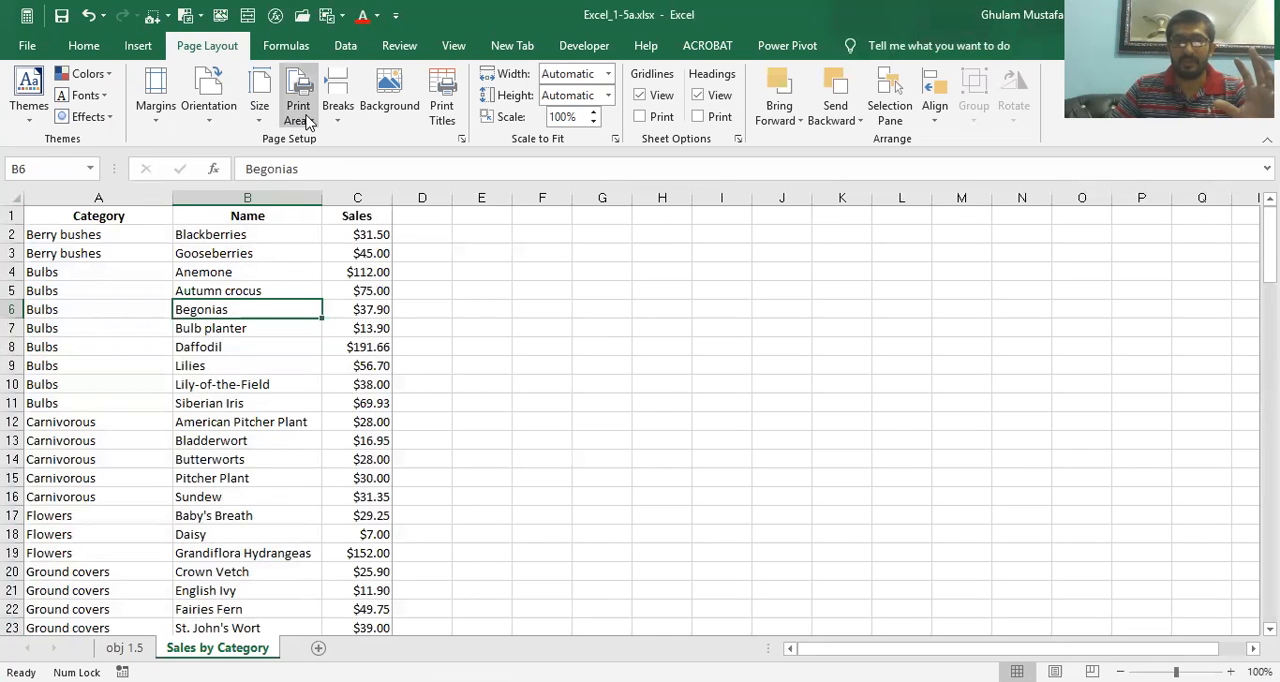
Enter the test text "random data for checking" in cell B43, just below the table
click(308, 121)
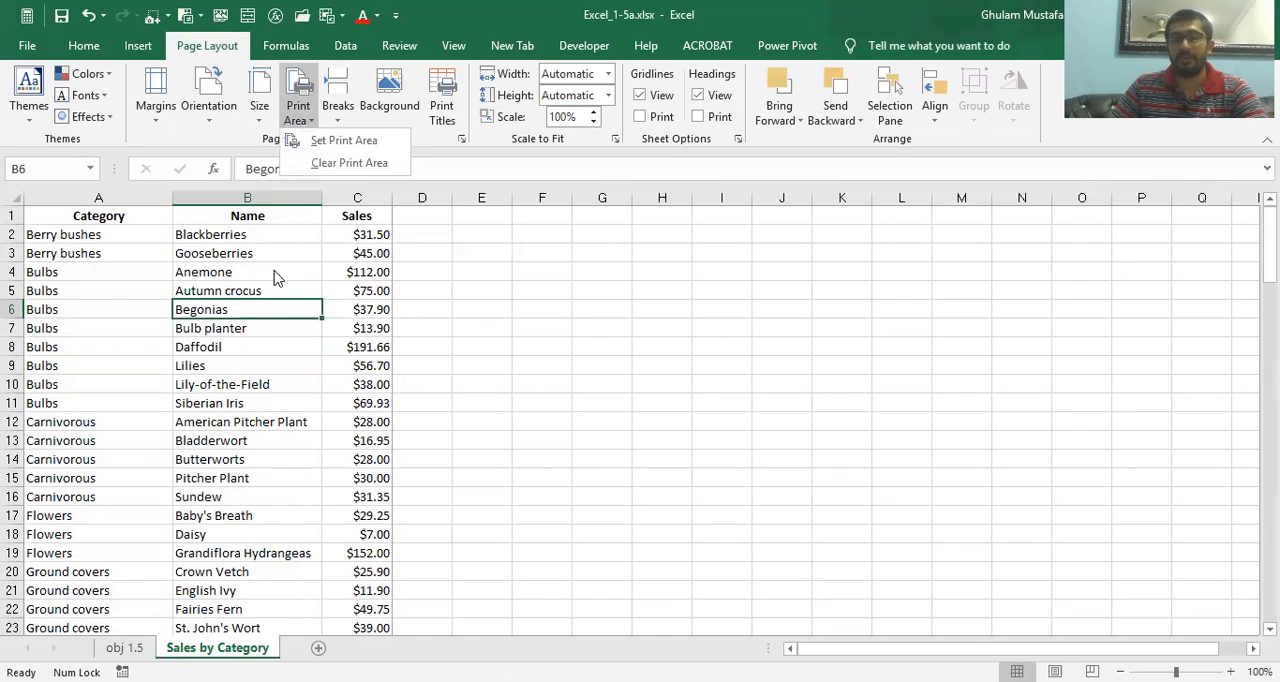
scroll(256, 396, down, 9)
click(332, 495)
click(279, 503)
text(random data for checking)
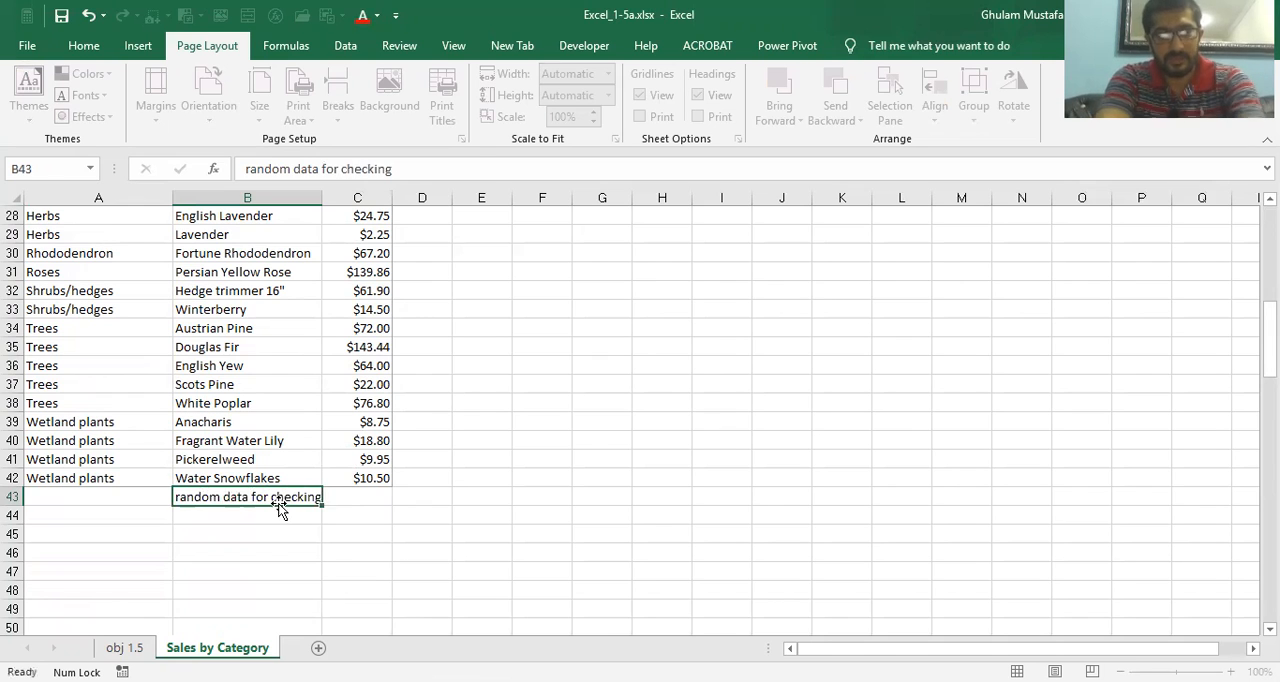
key(Return)
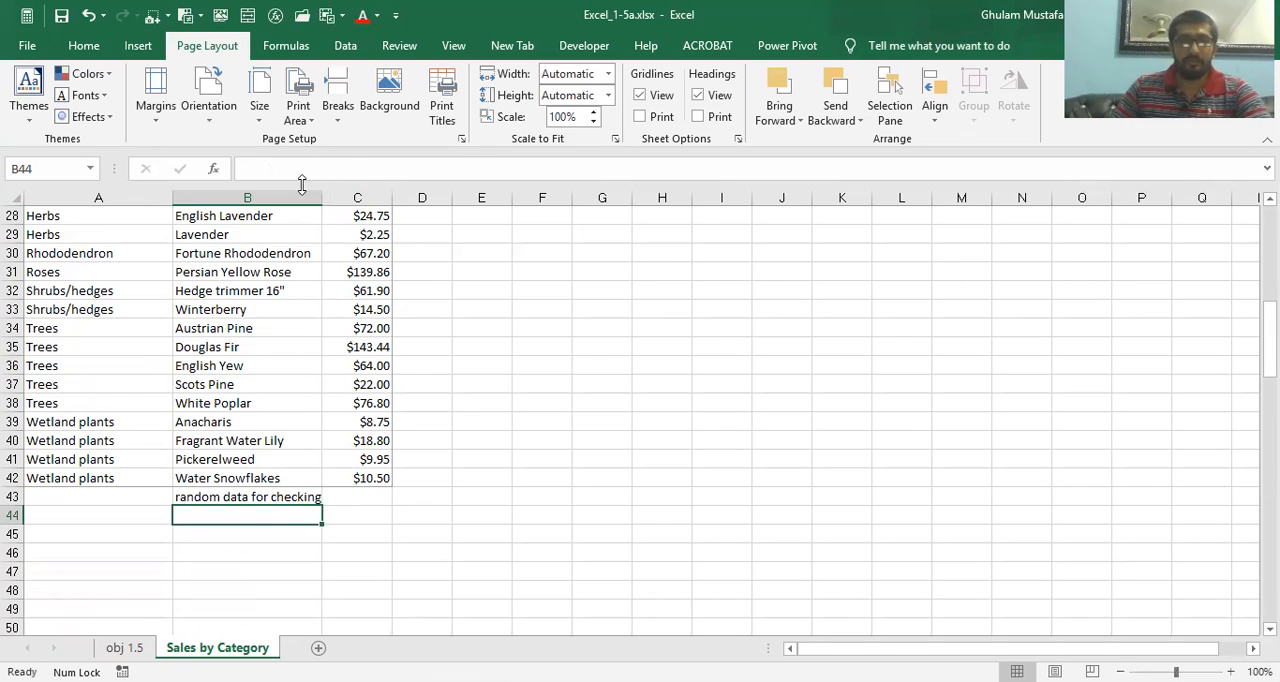
Preview the printout to check whether the test text in B43 is included, and return to the sheet
click(461, 139)
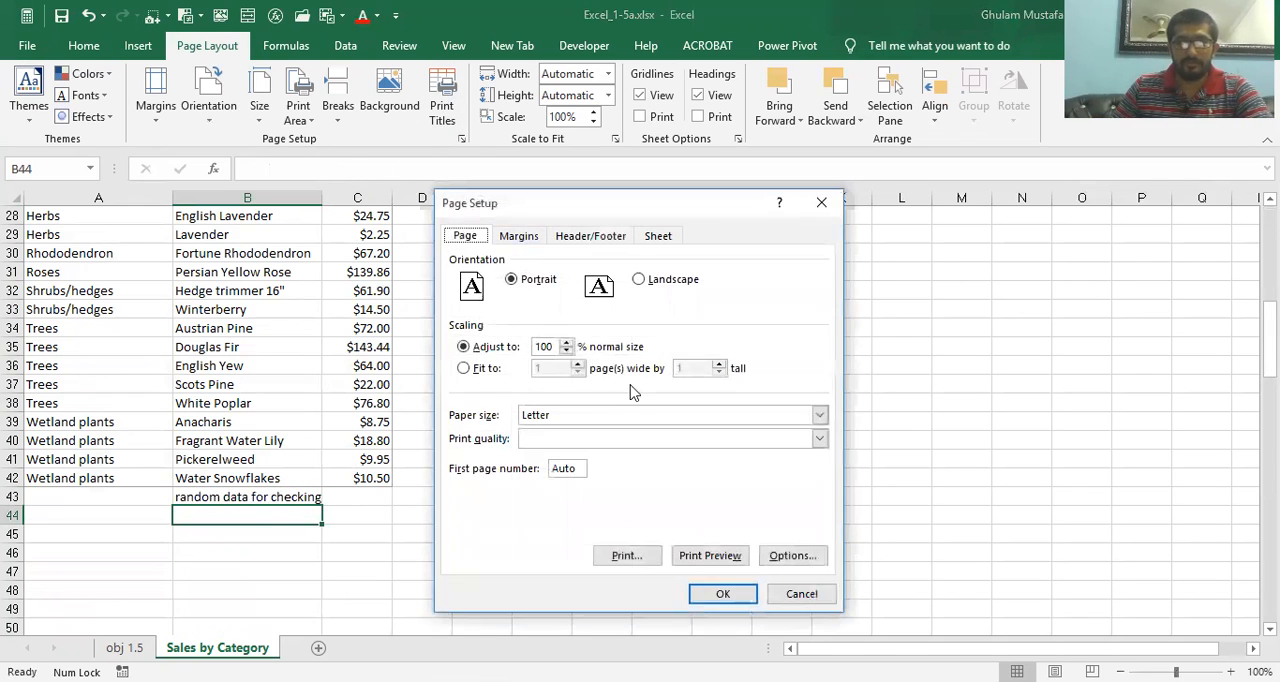
click(714, 556)
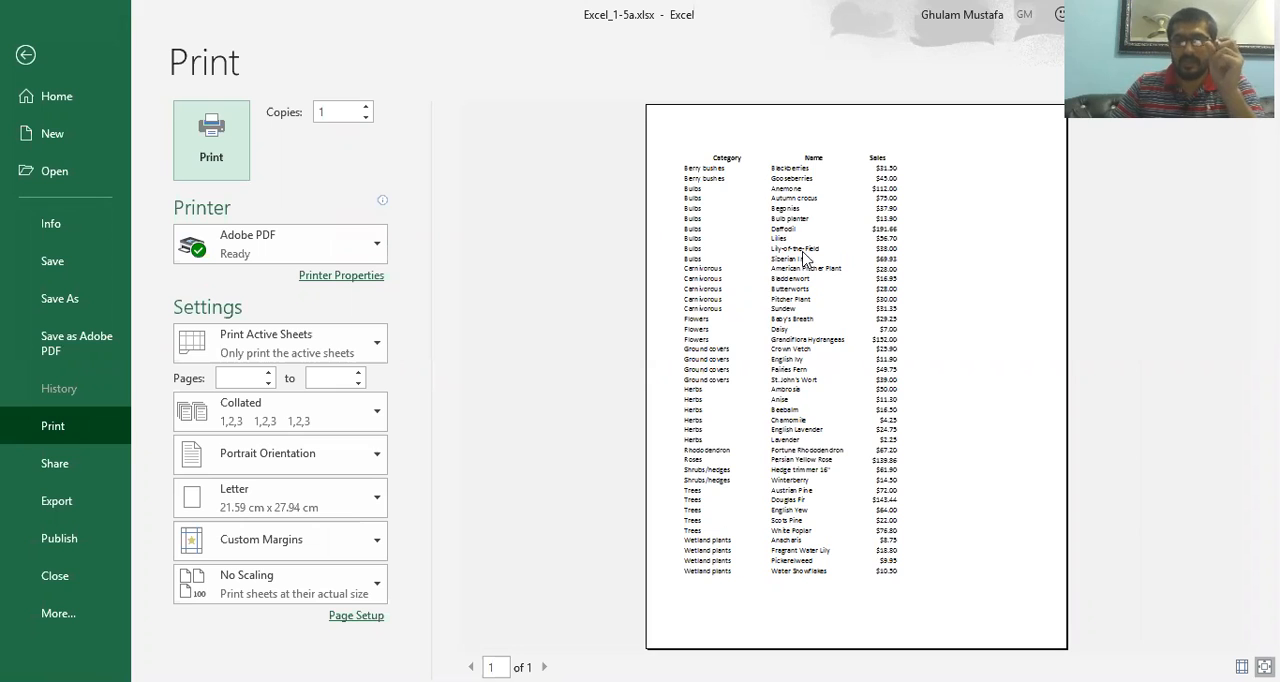
click(25, 55)
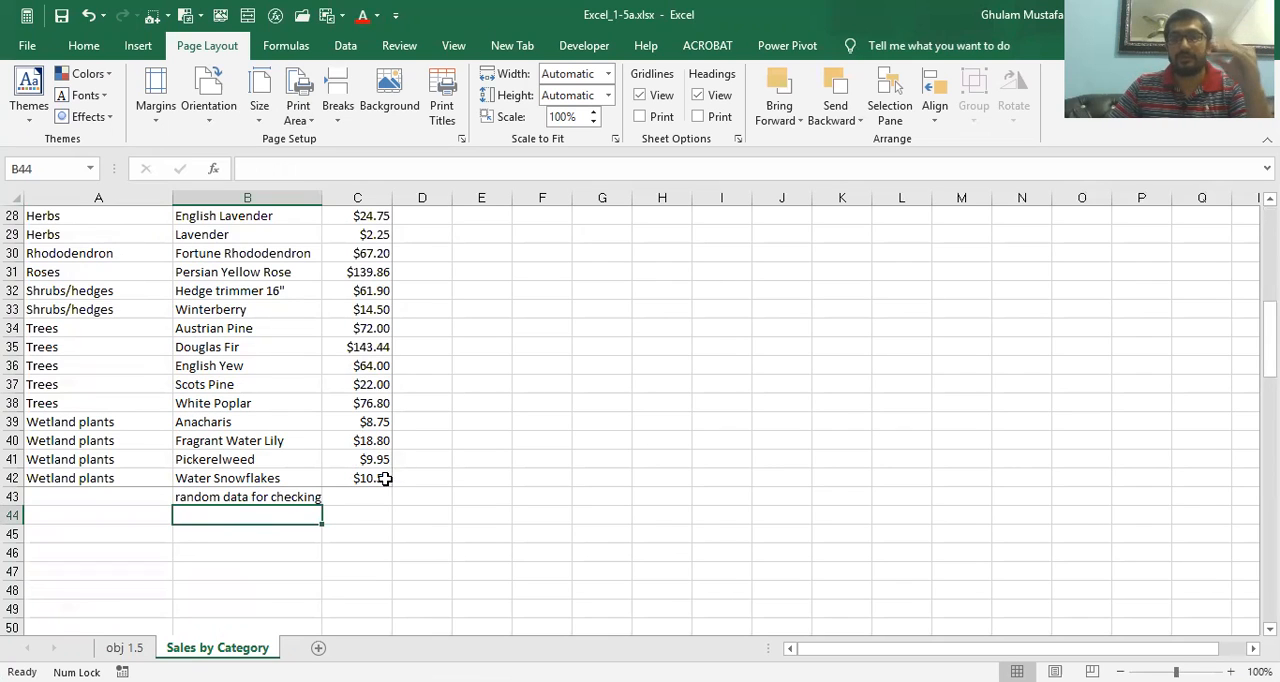
Clear the print area of the Sales by Category worksheet
click(310, 118)
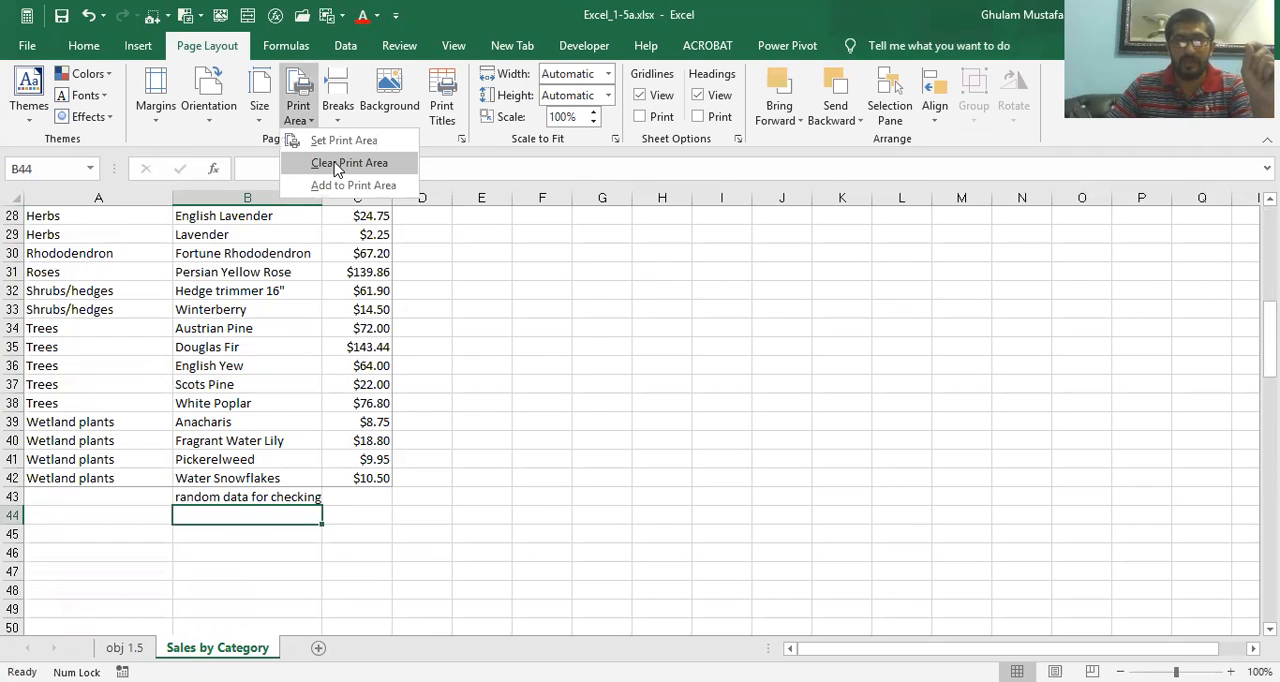
click(339, 168)
click(296, 266)
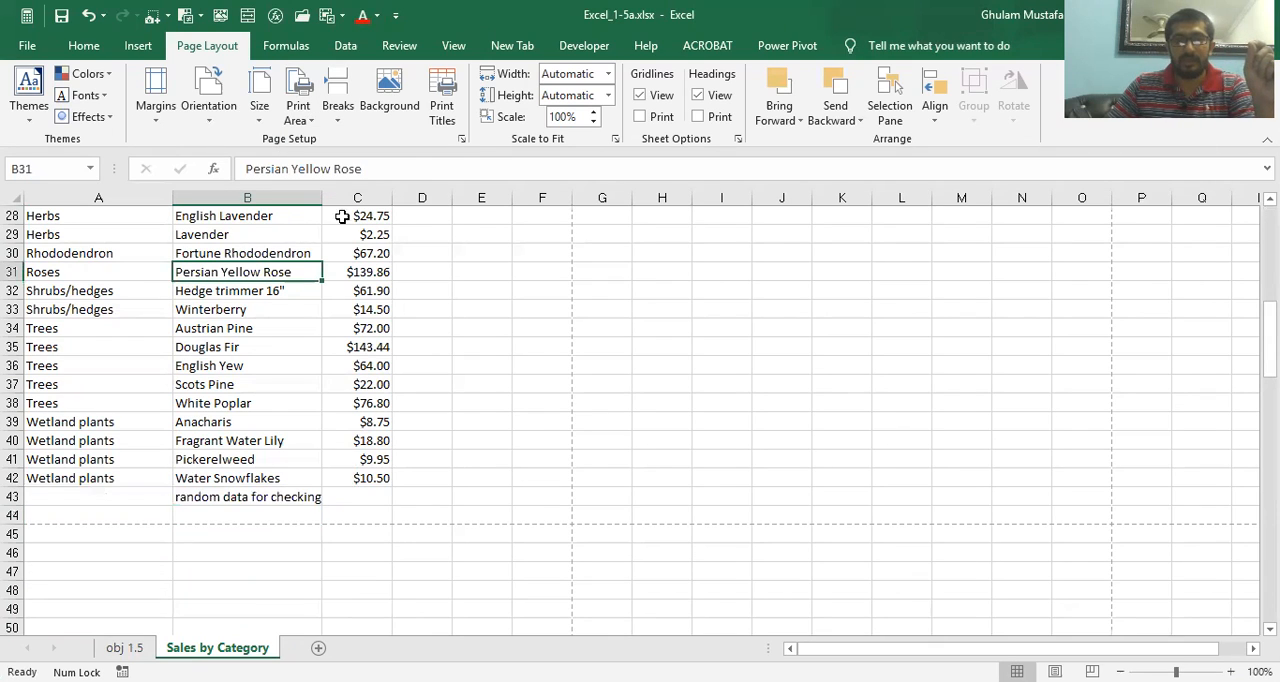
Preview the printout with no print area defined, and return to the sheet
click(461, 138)
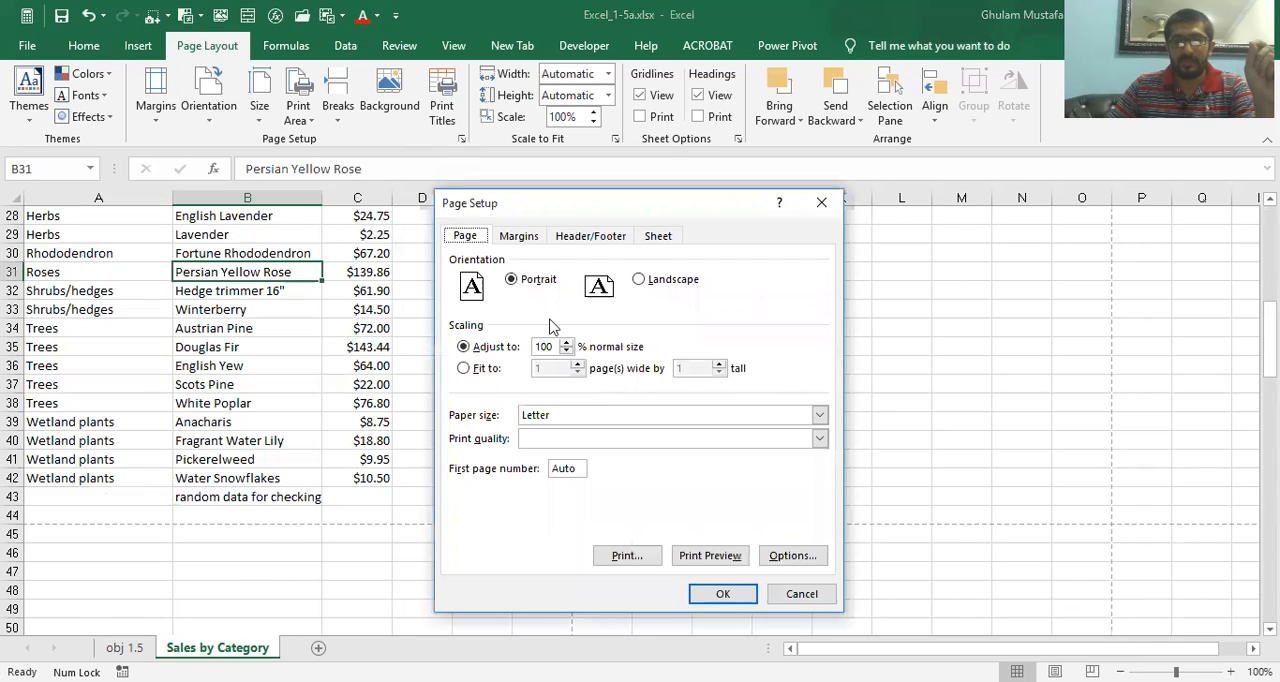
click(720, 557)
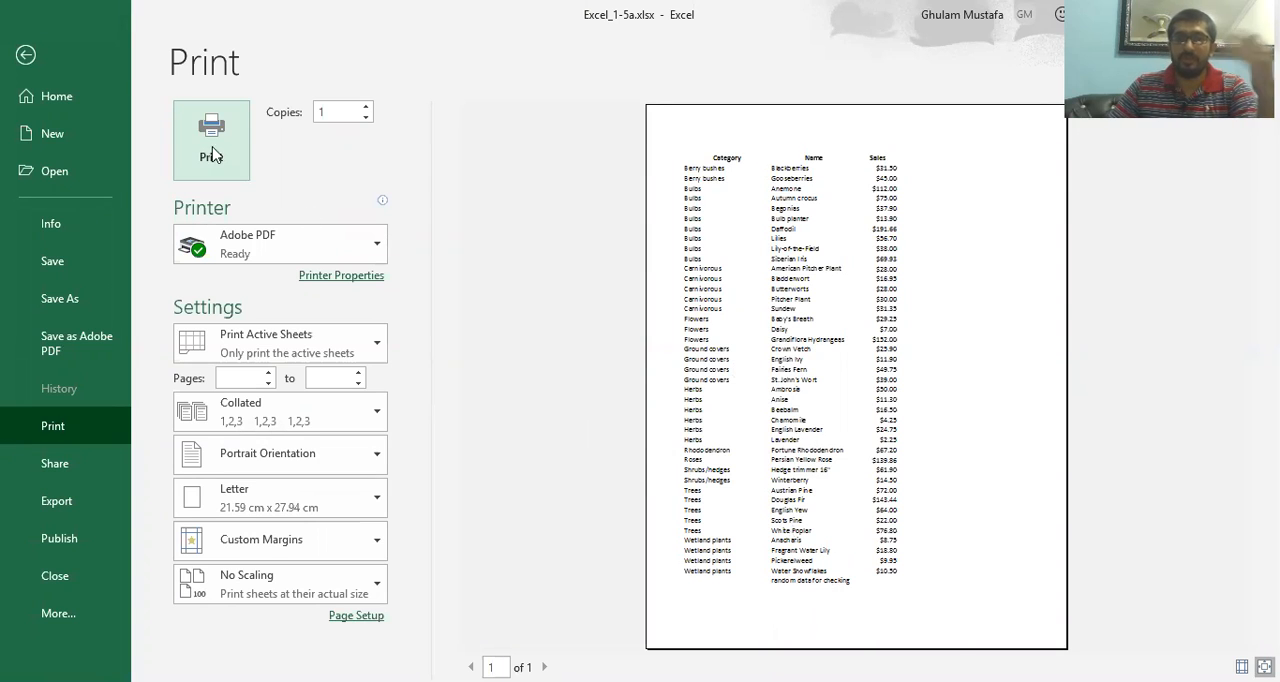
click(32, 56)
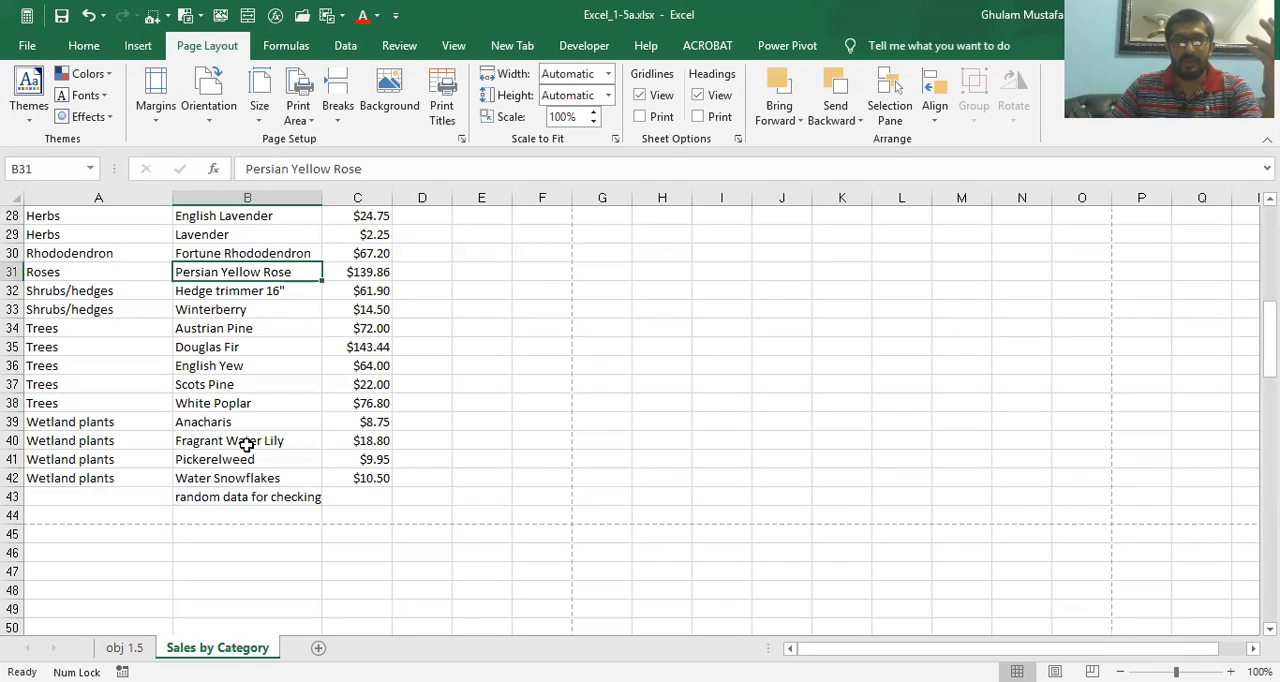
Delete the test text from cell B43
click(244, 512)
click(237, 494)
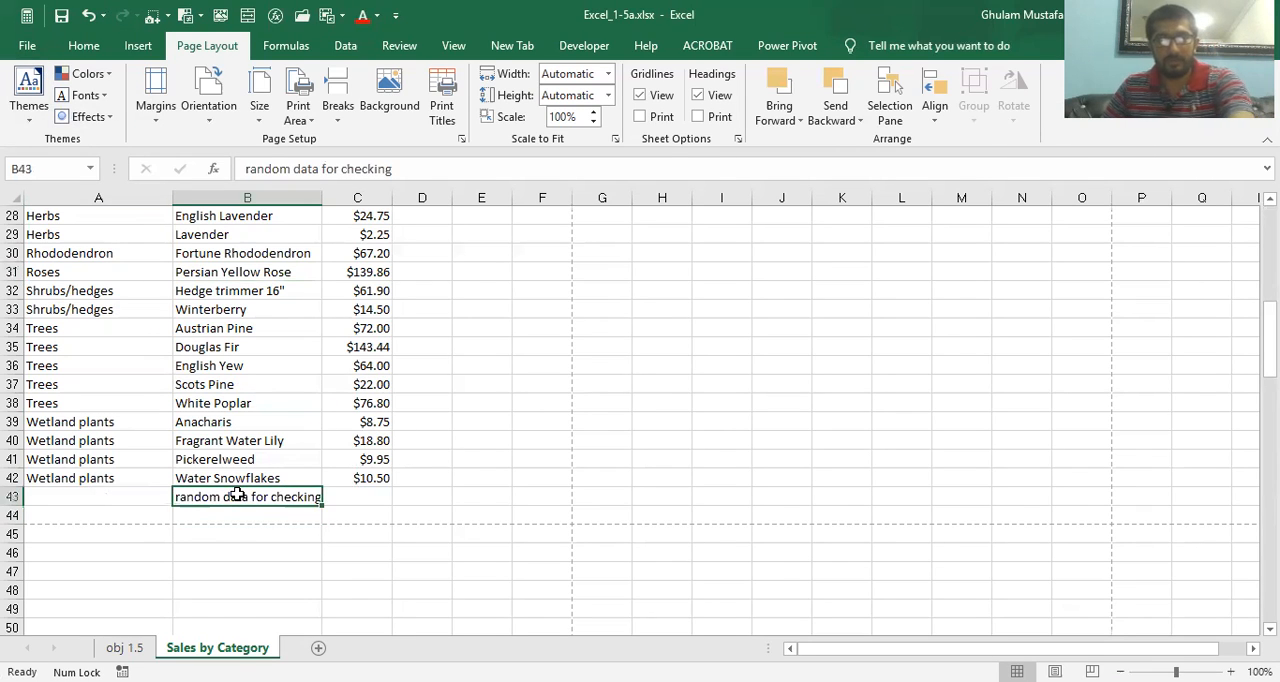
key(Delete)
Select the whole sales table, A1:C42, and set it as the print area
click(155, 382)
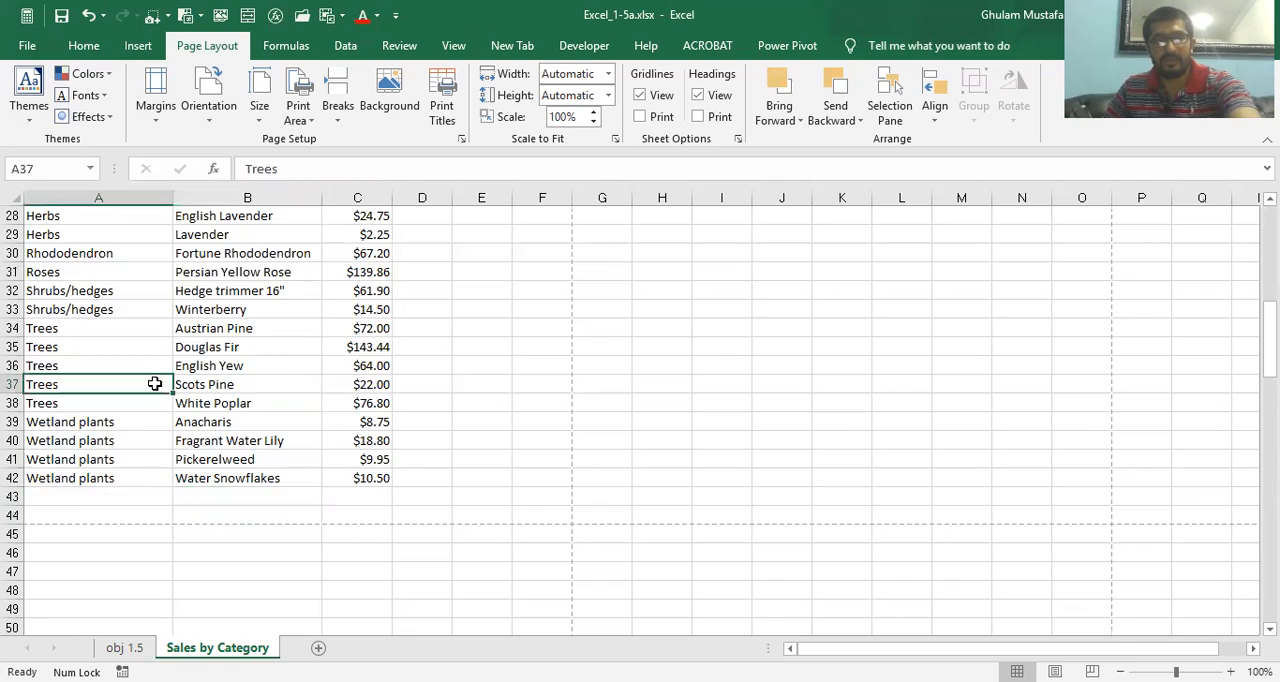
key(ctrl+a)
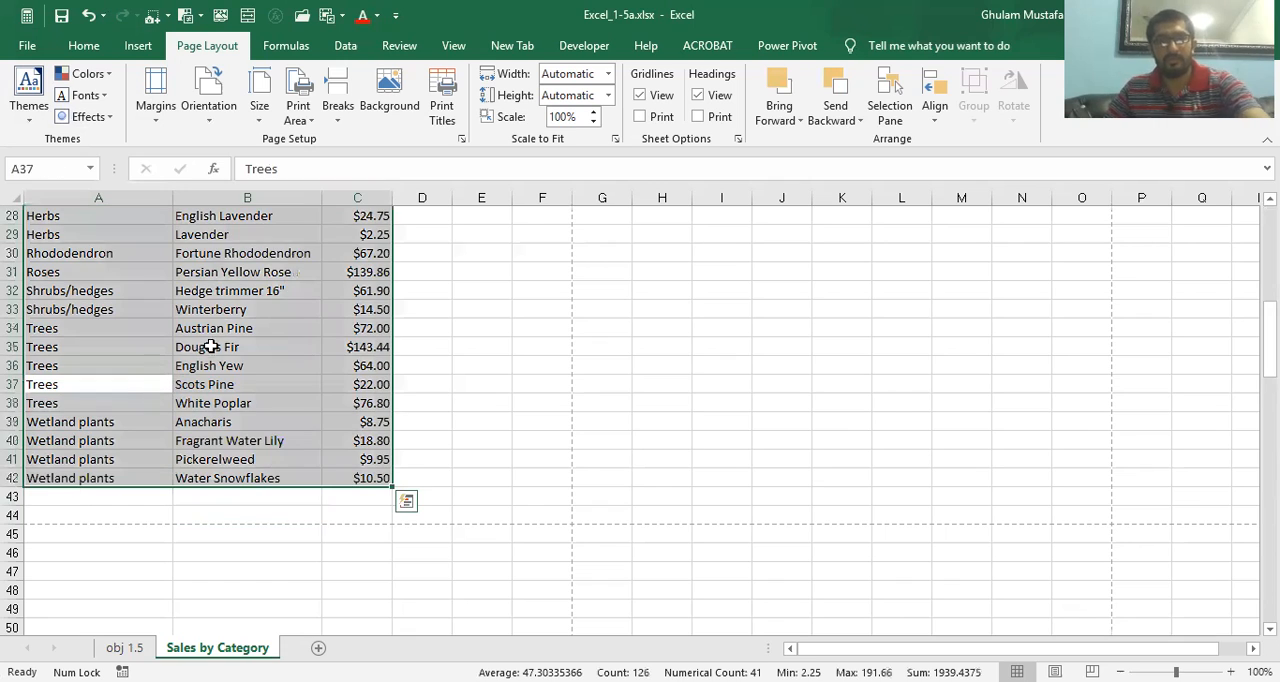
click(298, 110)
click(335, 141)
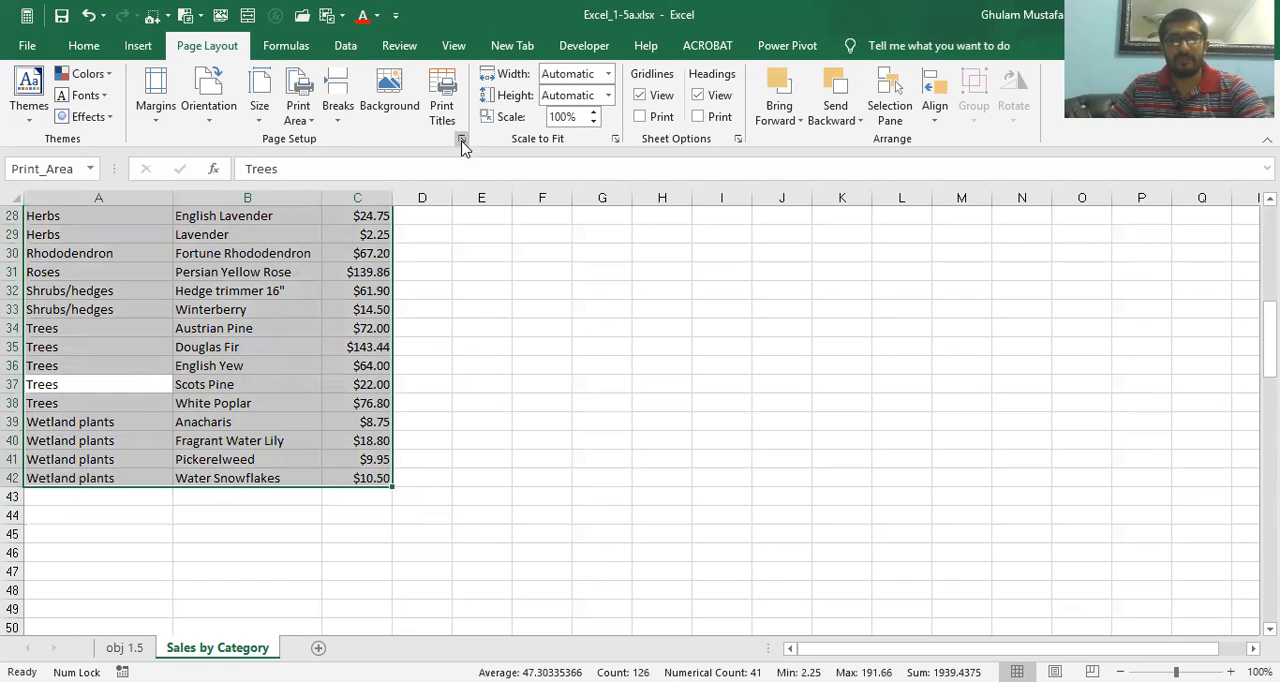
Check the restored print area in the print preview, and return to the worksheet
click(461, 138)
click(689, 561)
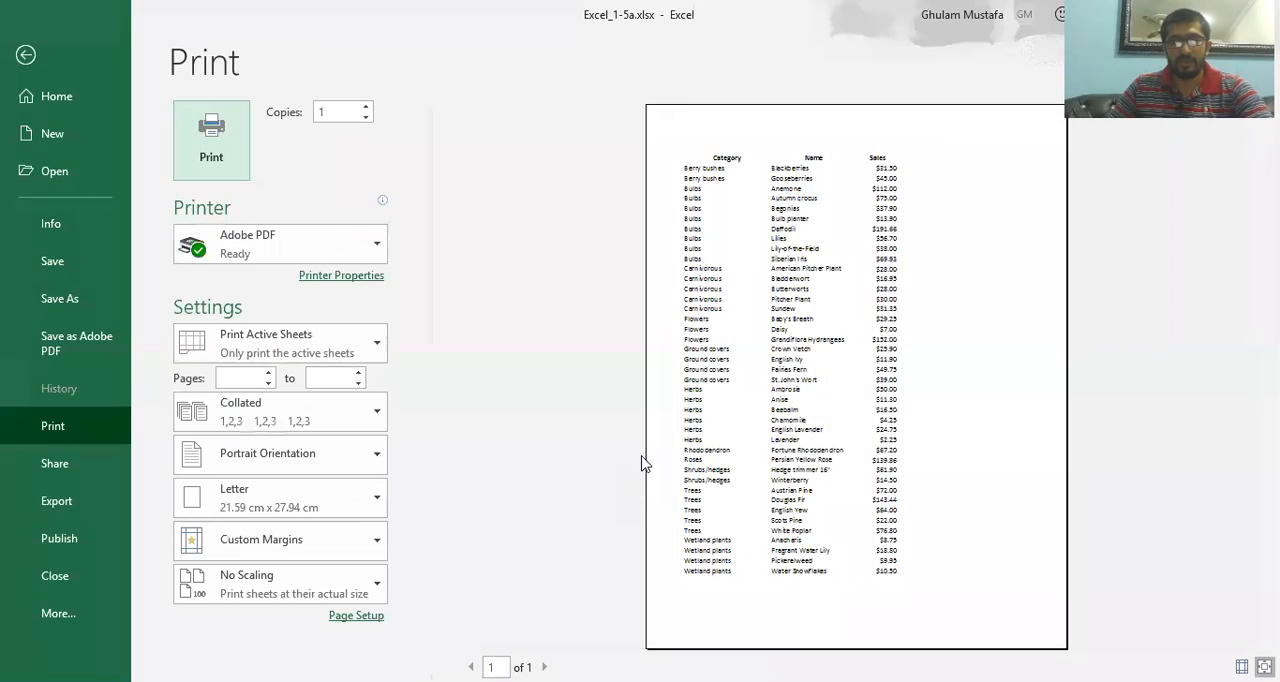
click(30, 56)
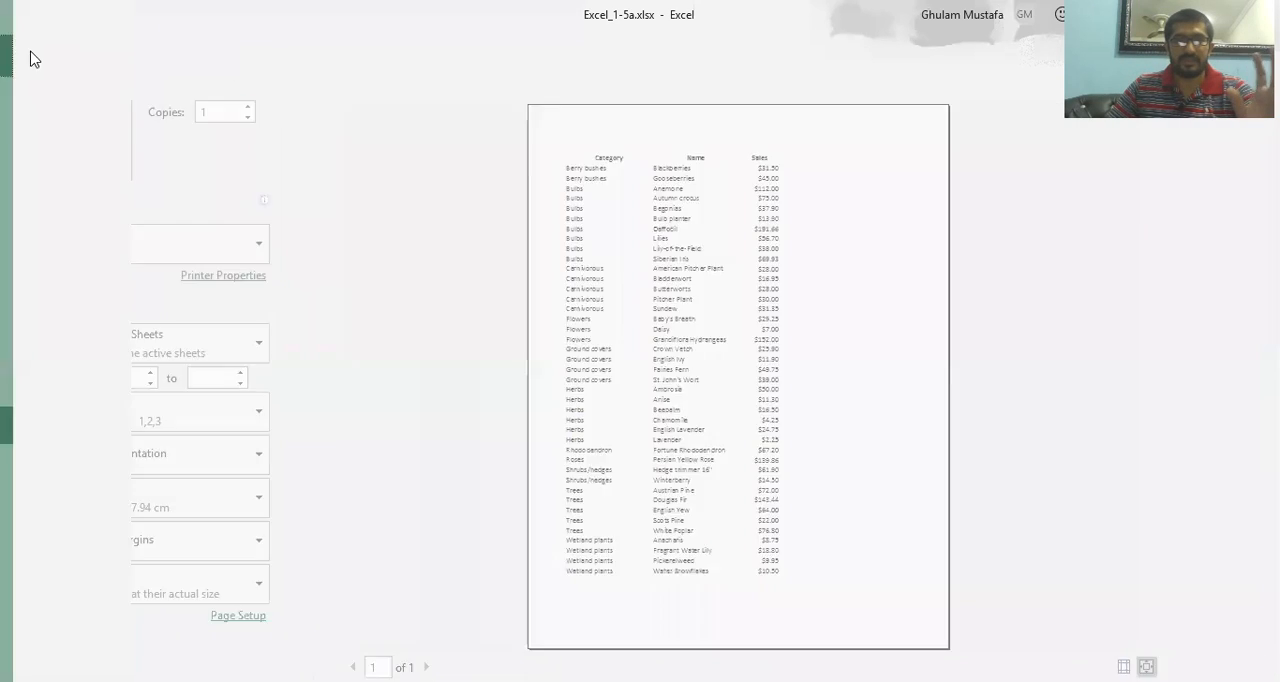
click(195, 549)
Review the practice tasks on the obj 1.5 sheet, and check the Sales by Category print preview for gridlines
click(124, 647)
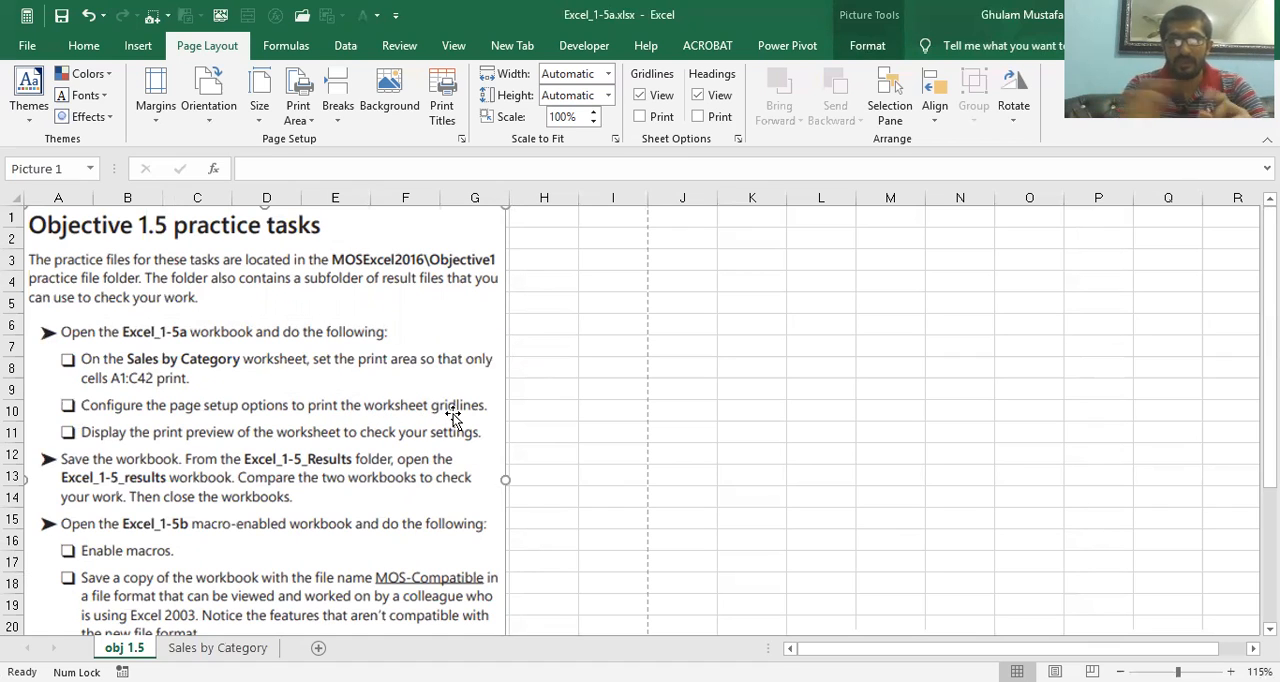
click(553, 327)
click(238, 648)
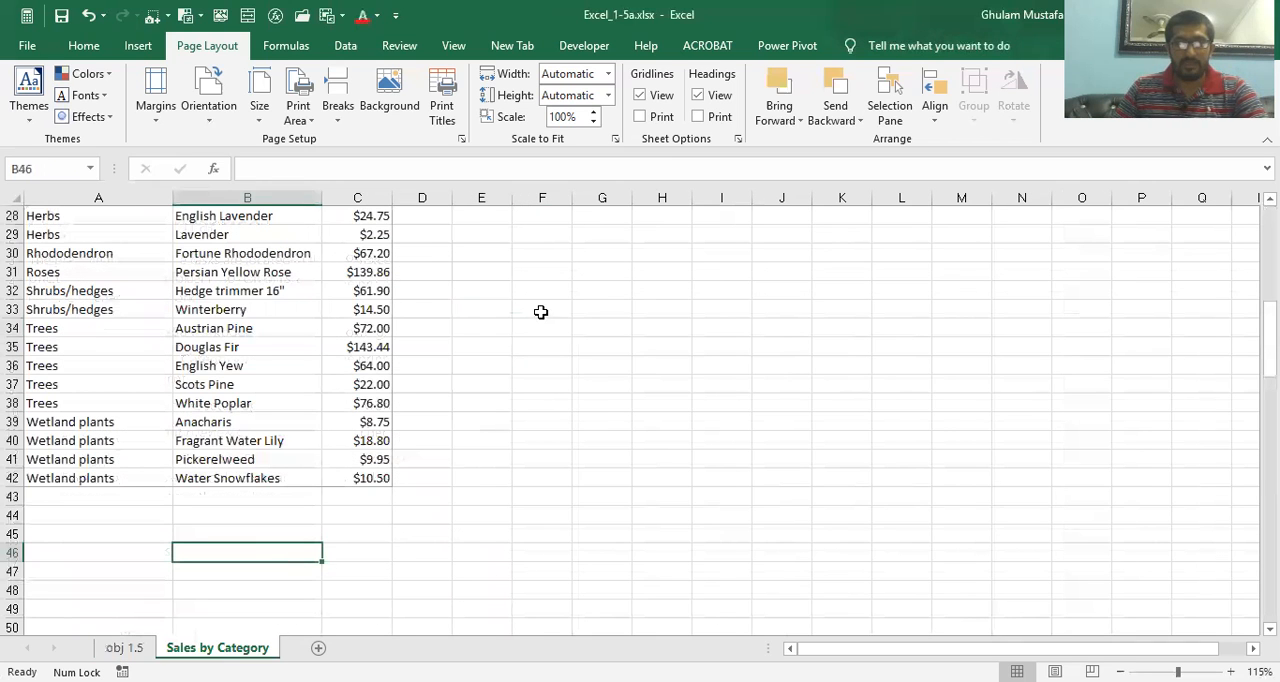
click(213, 329)
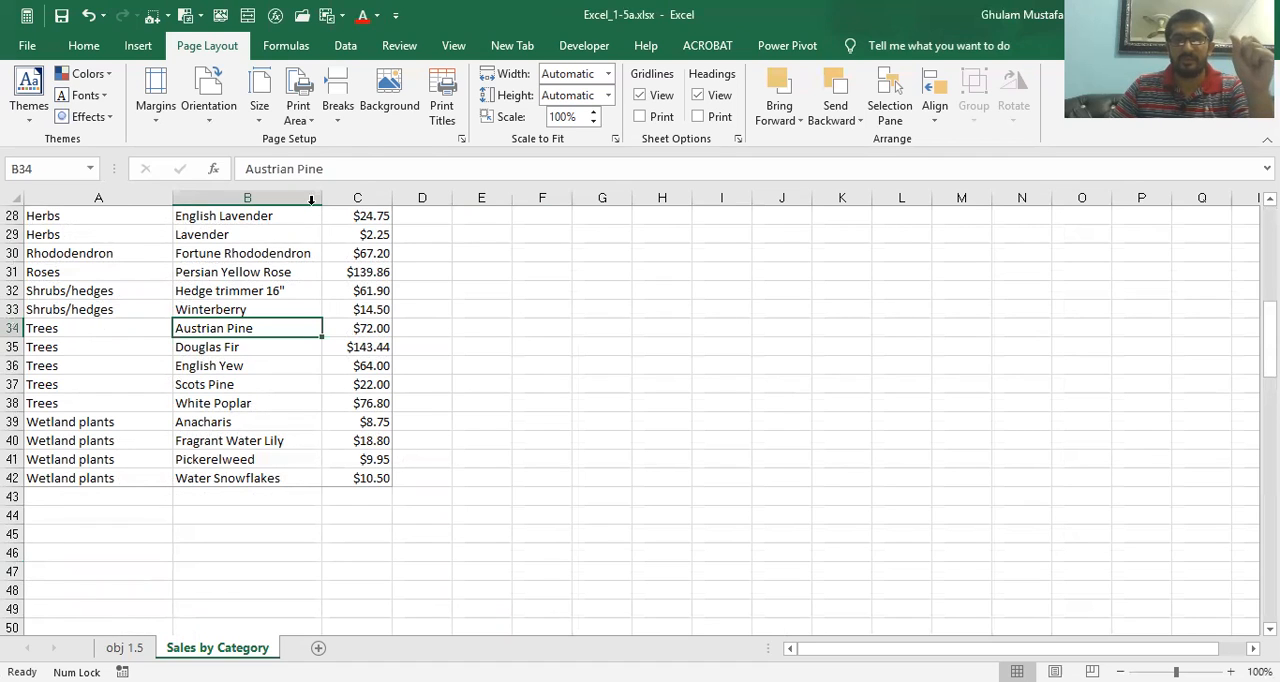
click(462, 143)
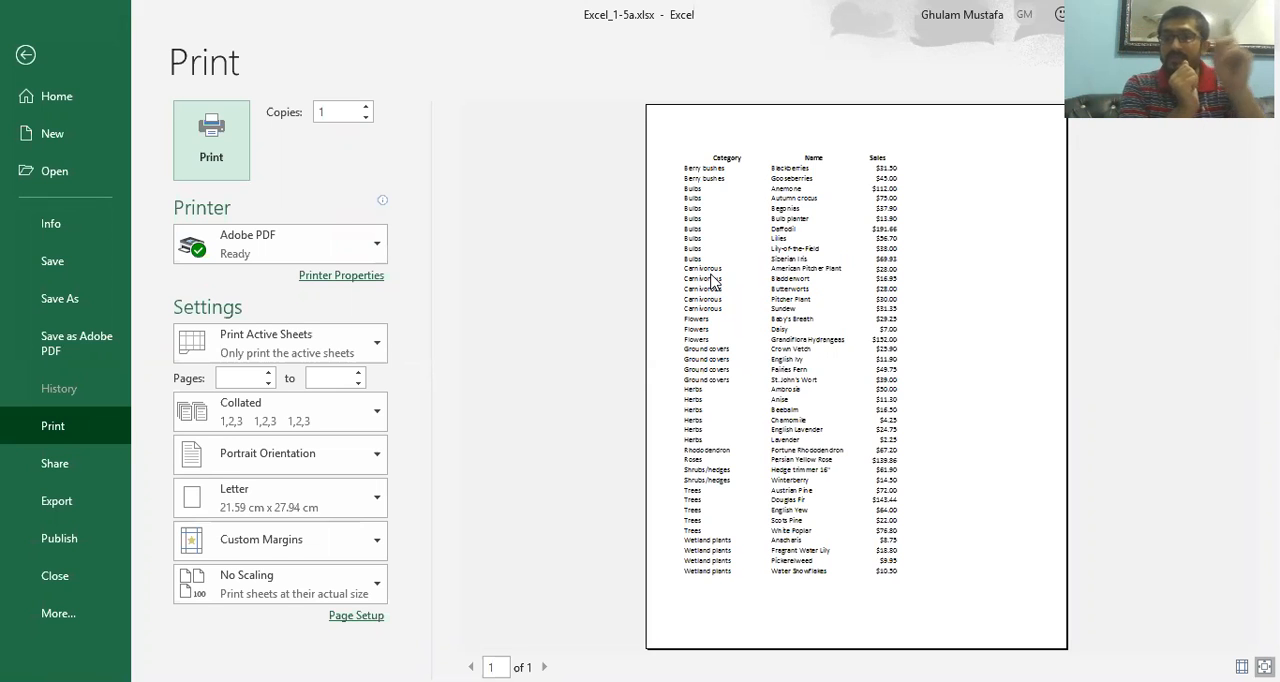
click(26, 56)
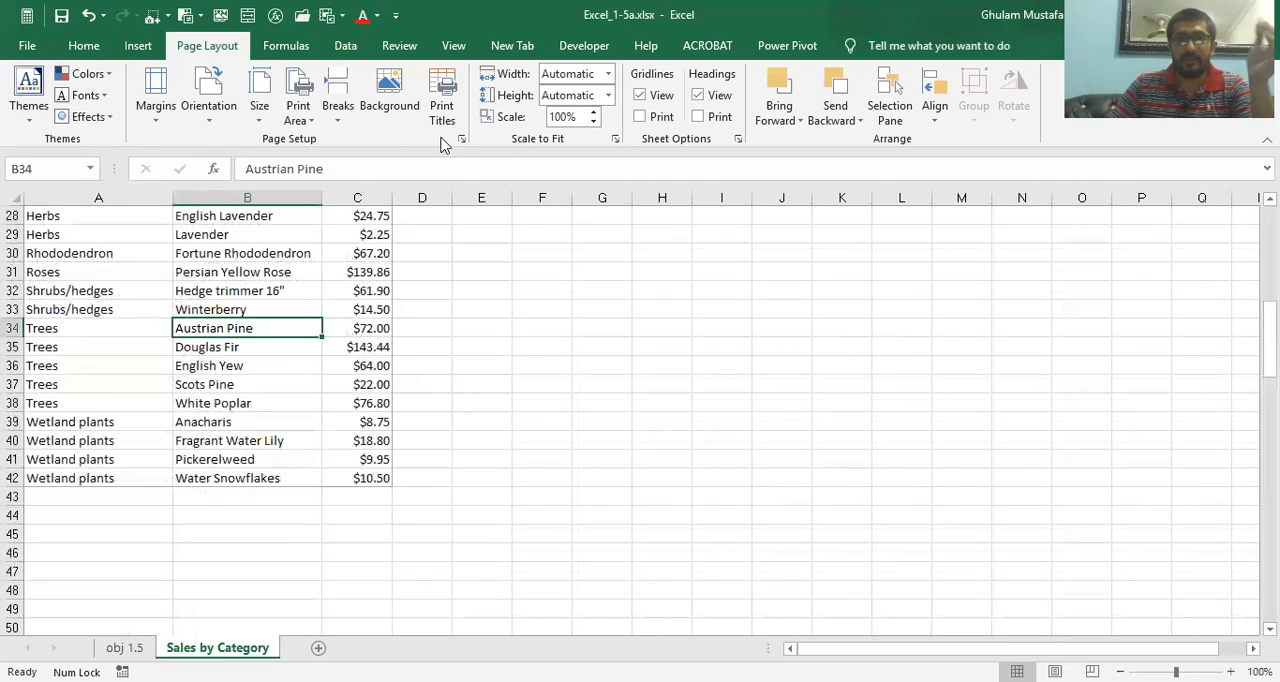
Enable printing of gridlines for the Sales by Category worksheet and display its print preview
click(640, 117)
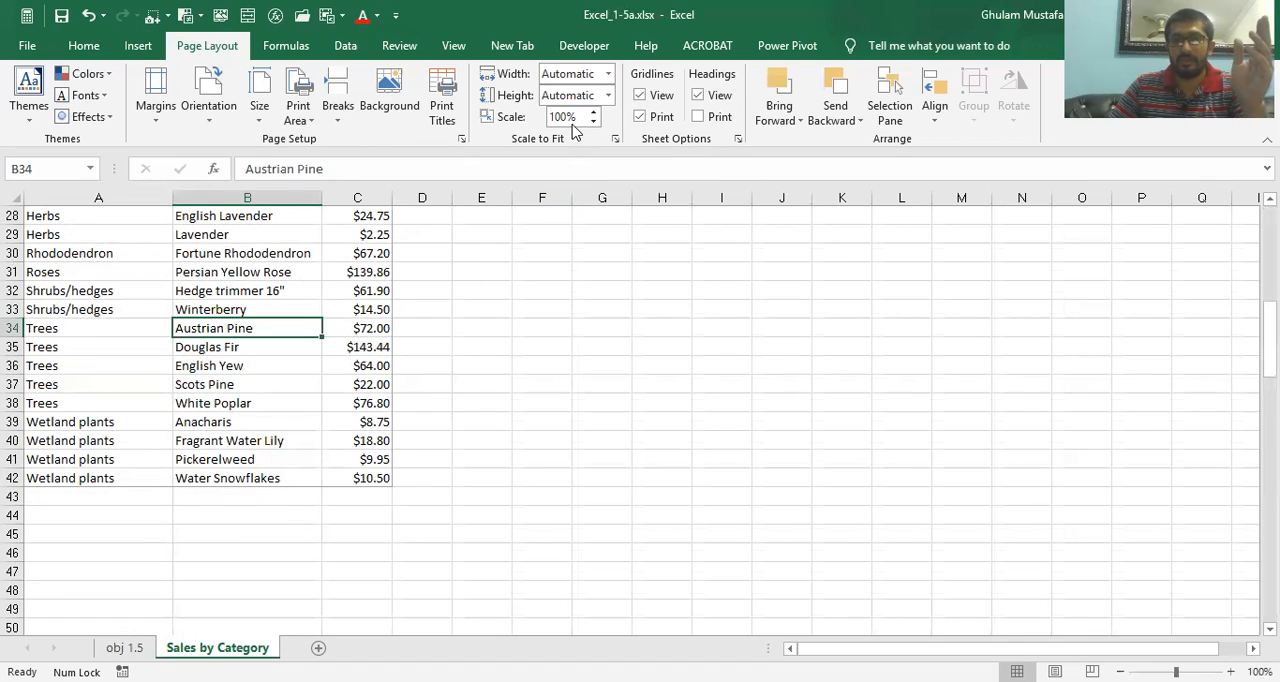
click(462, 139)
click(715, 559)
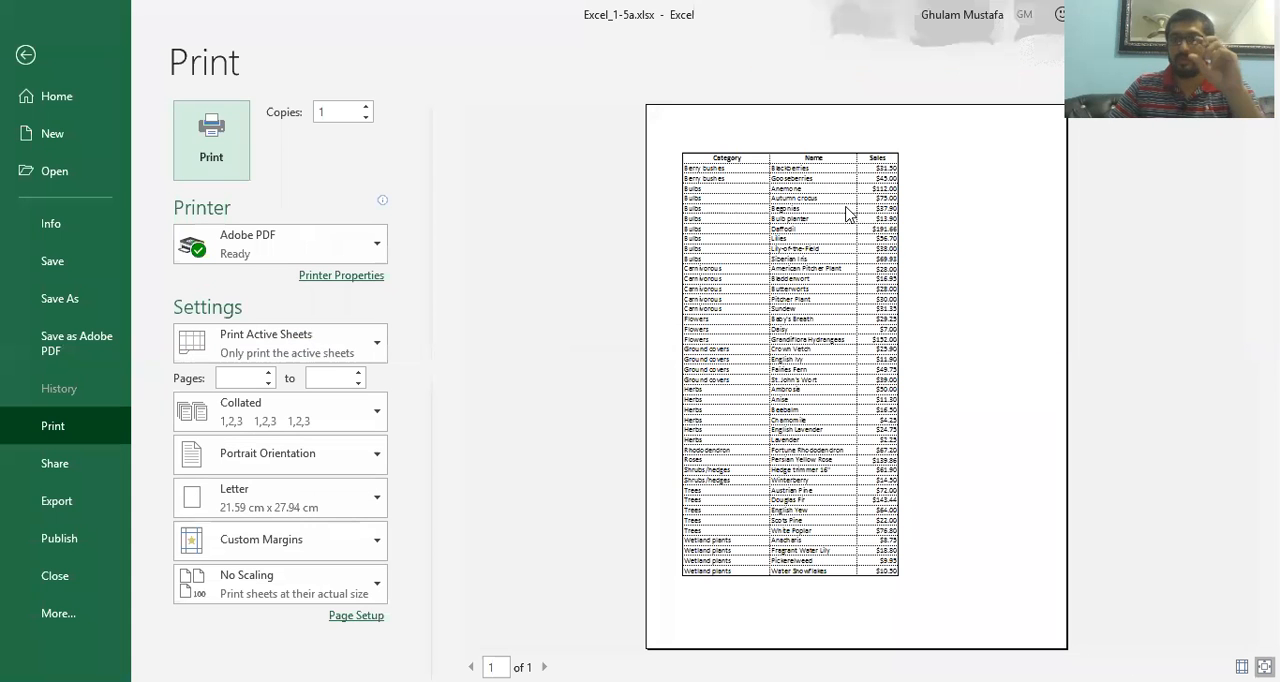
Turn off gridline printing in the Sales by Category page setup, and re-enable it in the sheet options
click(30, 52)
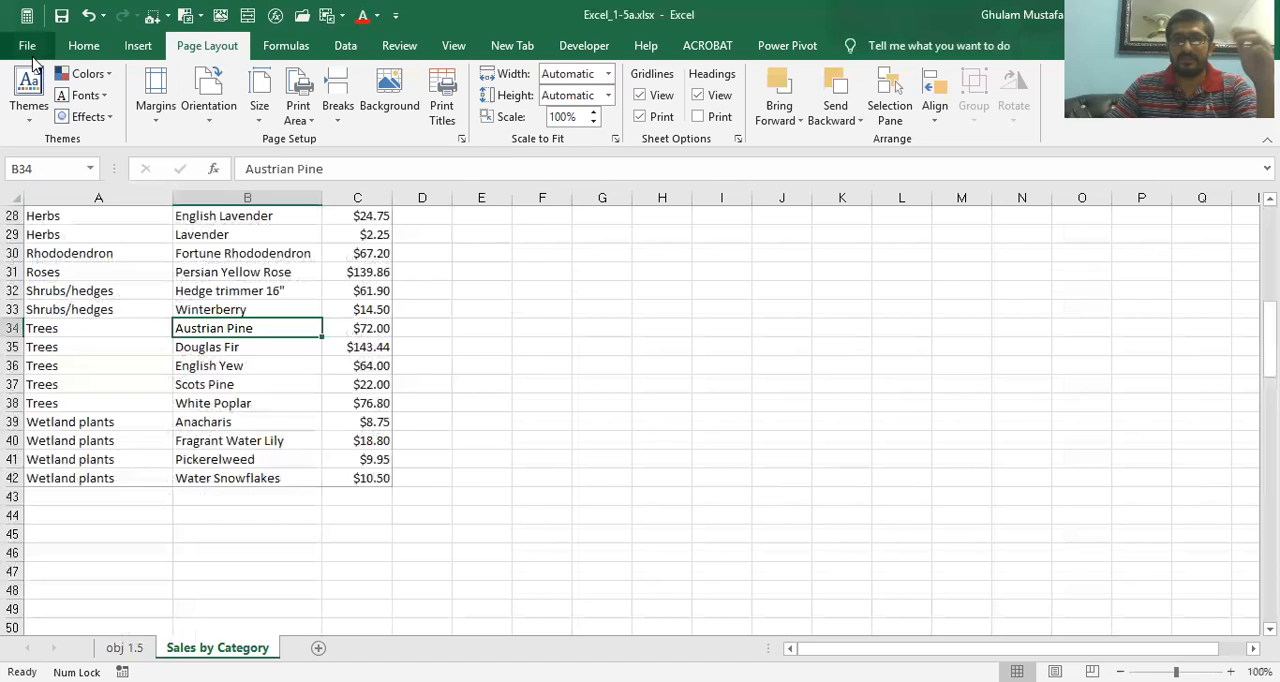
click(461, 139)
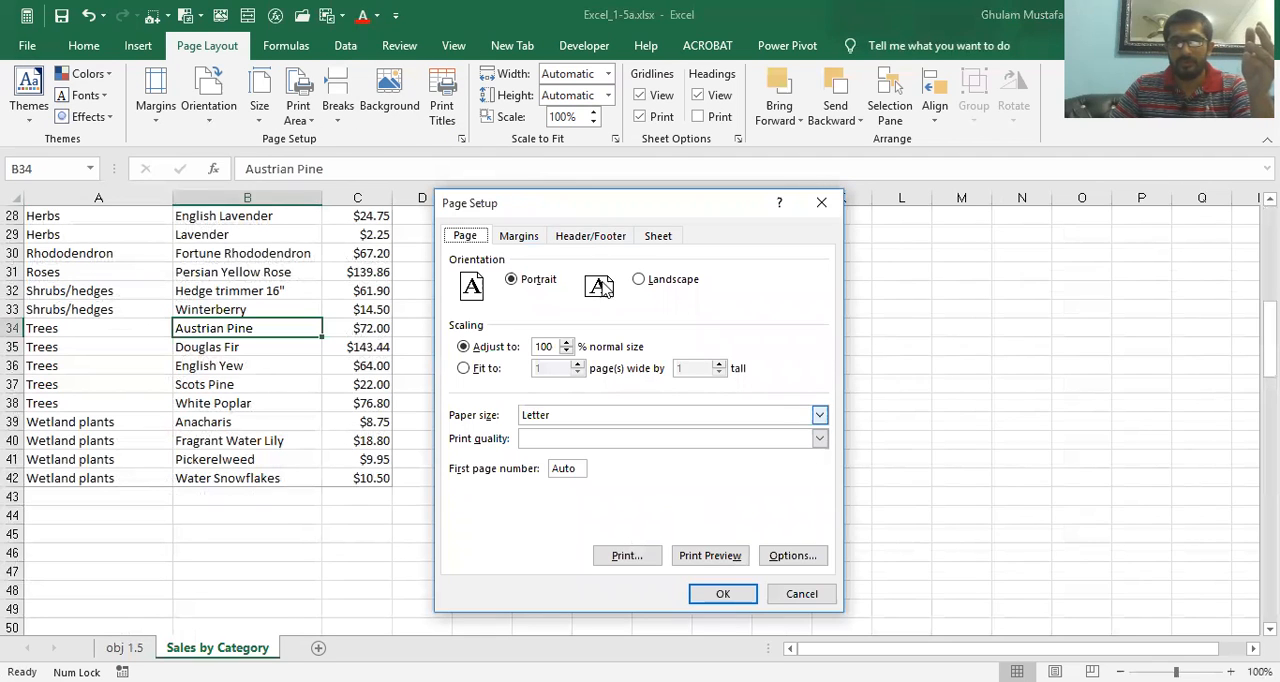
click(662, 240)
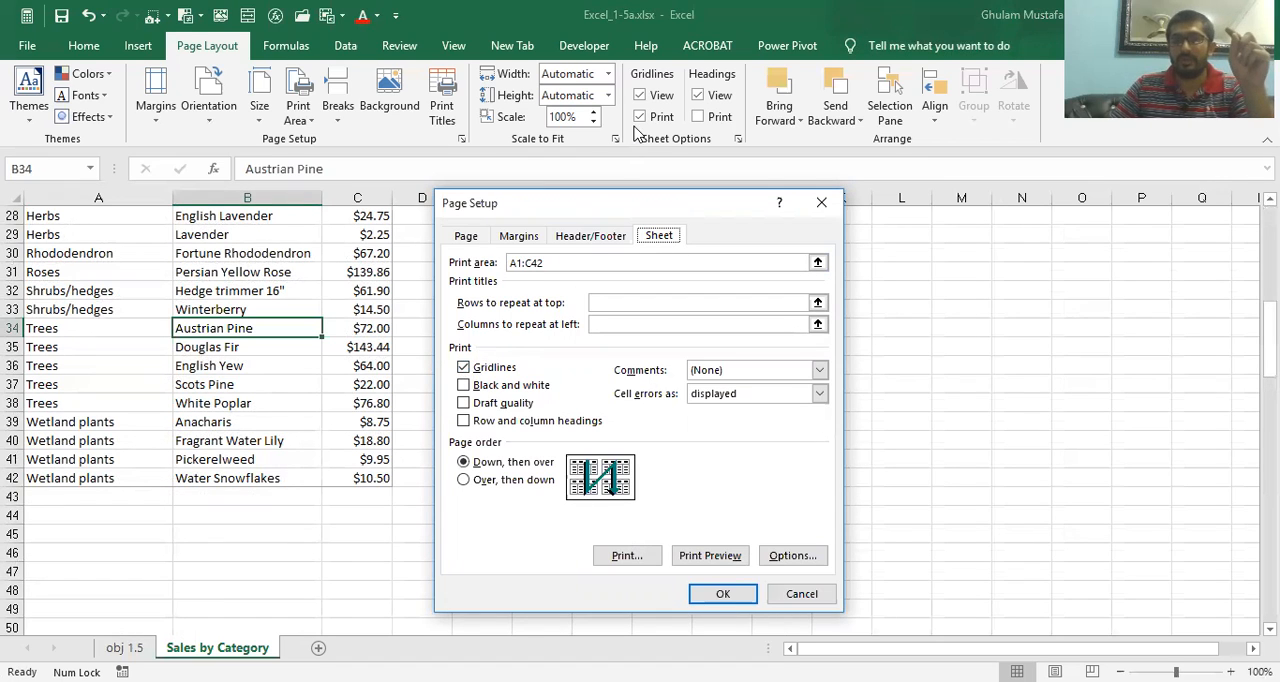
click(465, 367)
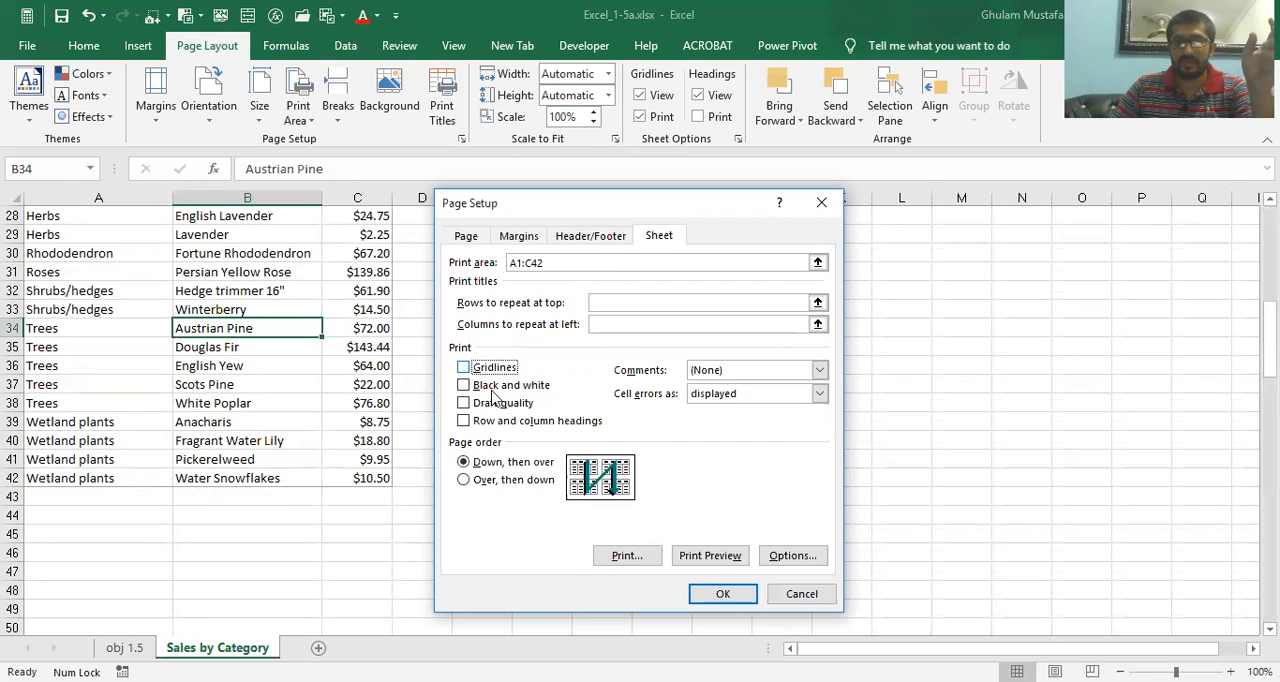
click(723, 592)
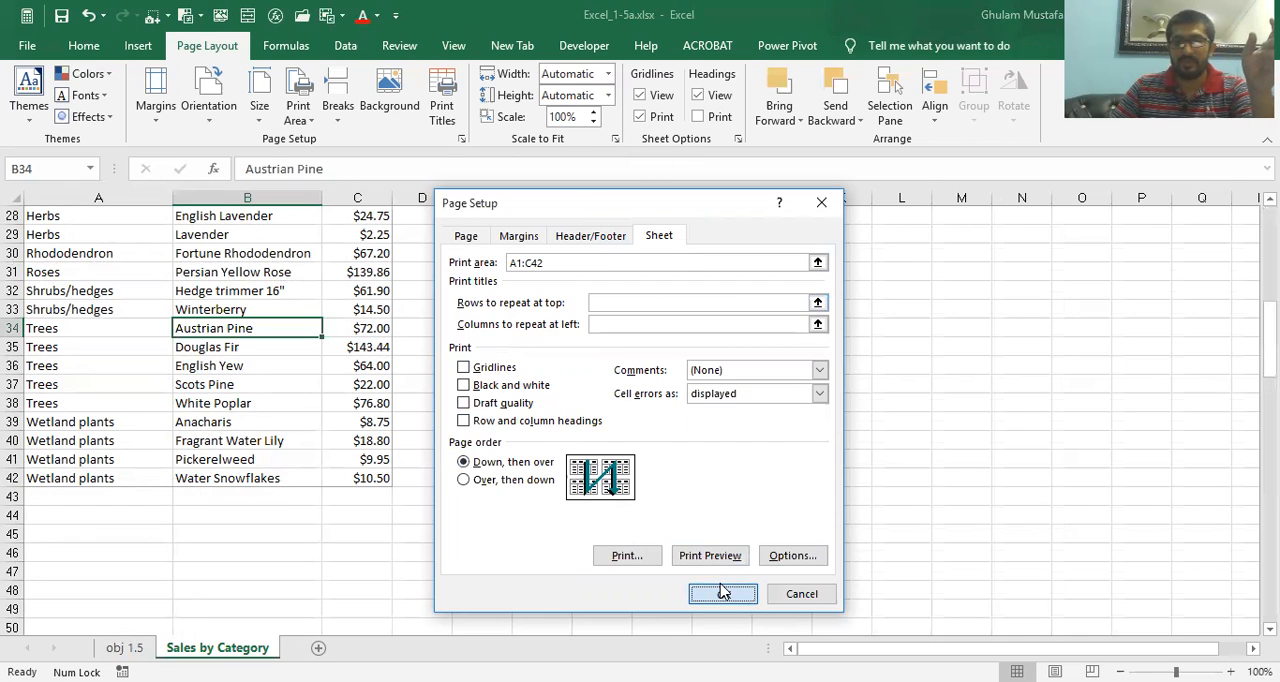
click(639, 117)
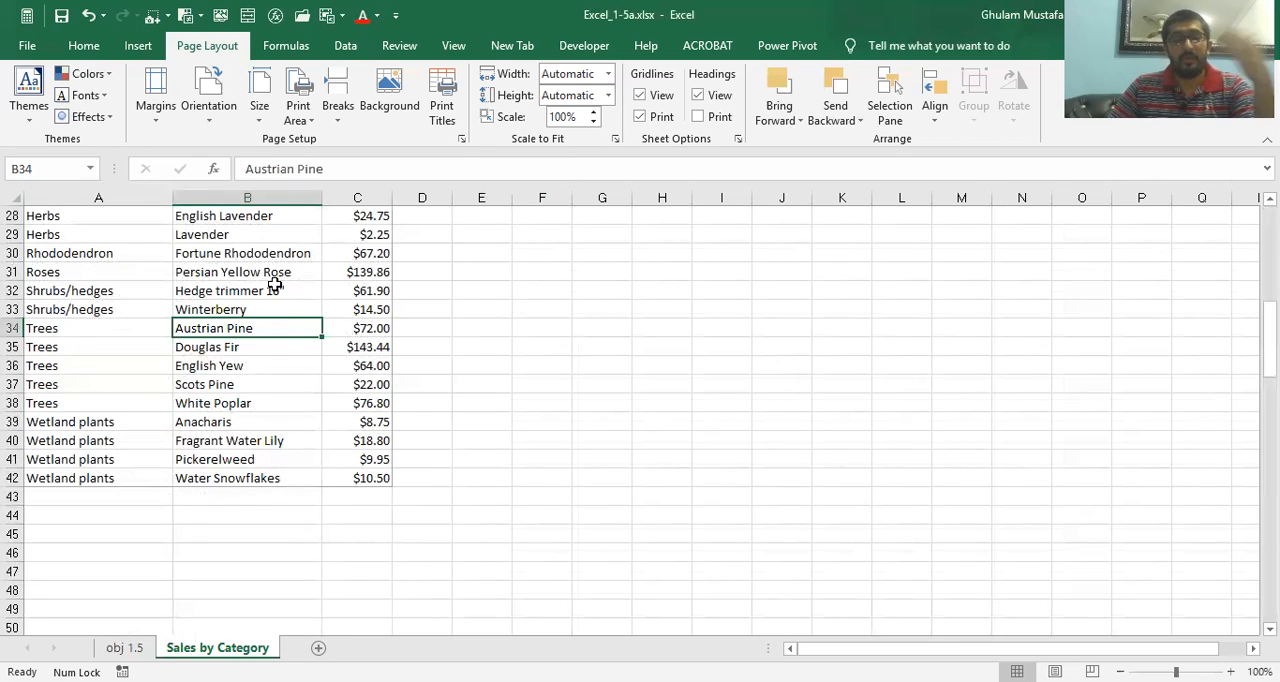
scroll(297, 268, up, 9)
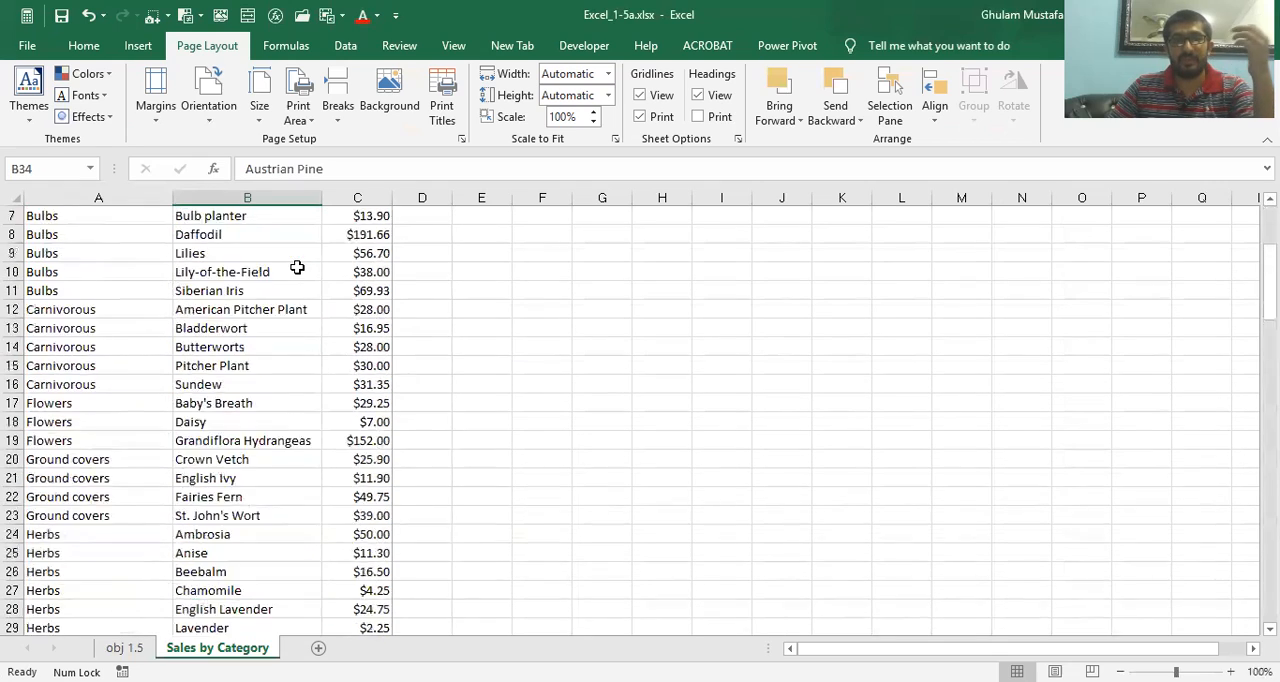
click(44, 221)
scroll(250, 383, down, 9)
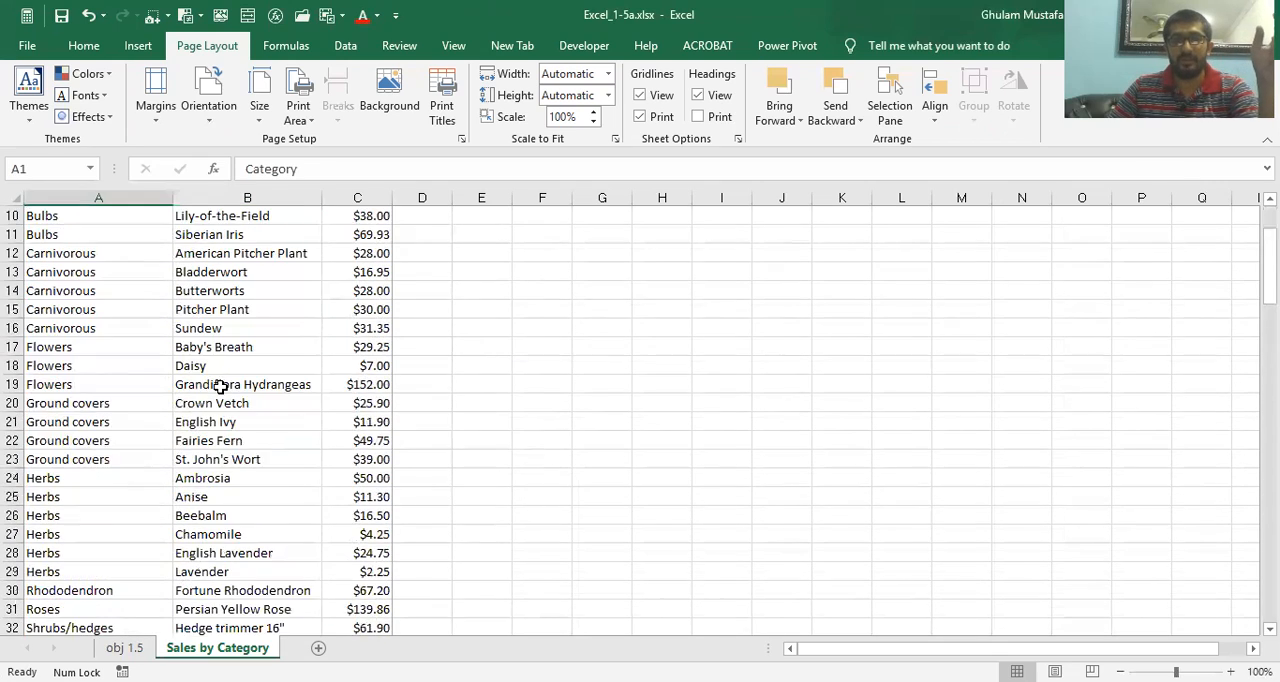
scroll(218, 388, down, 1)
click(140, 436)
drag(60, 309, 338, 421)
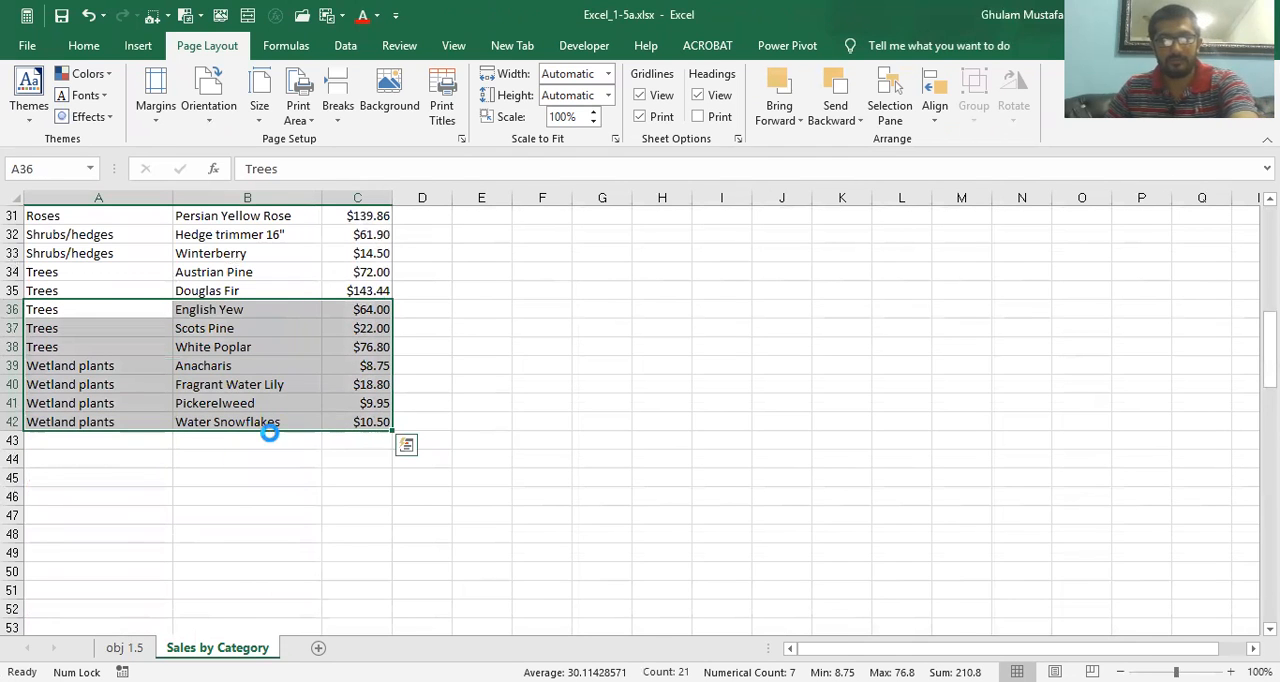
key(ctrl+c)
key(Escape)
Copy the sales rows A26:C42 and paste them directly below the table, starting at cell A43
scroll(145, 300, up, 3)
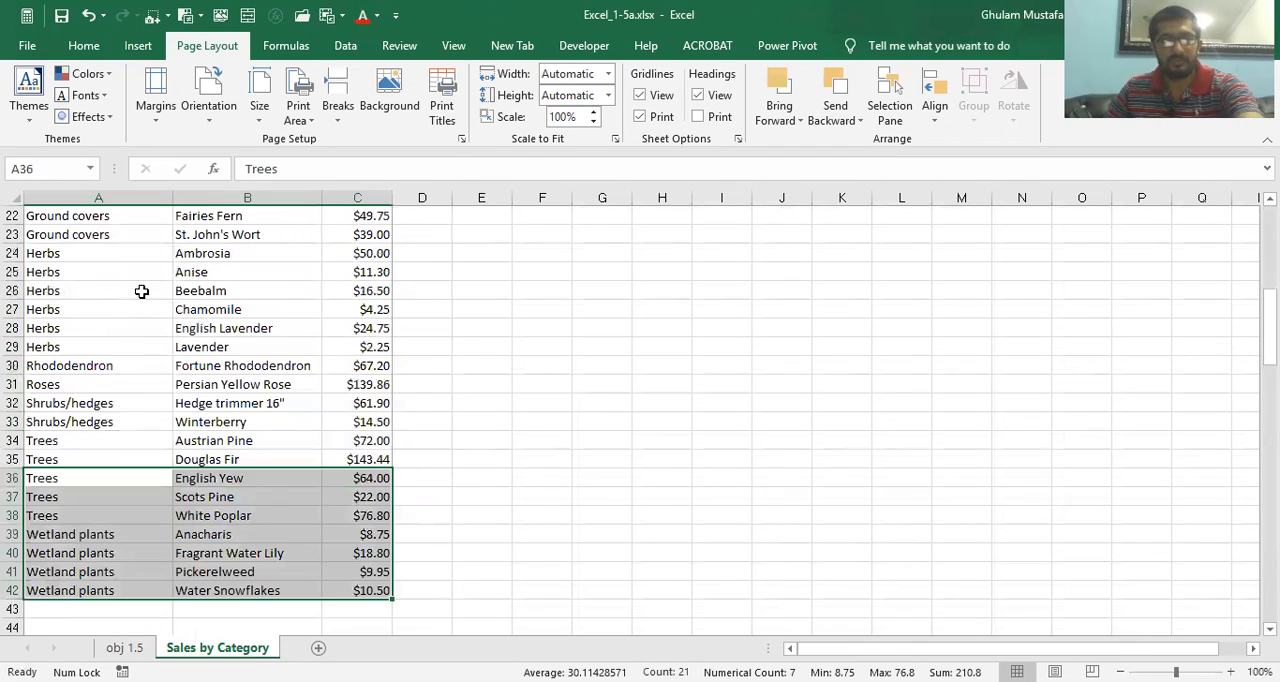
drag(138, 291, 343, 594)
key(ctrl+c)
scroll(103, 454, down, 3)
click(99, 444)
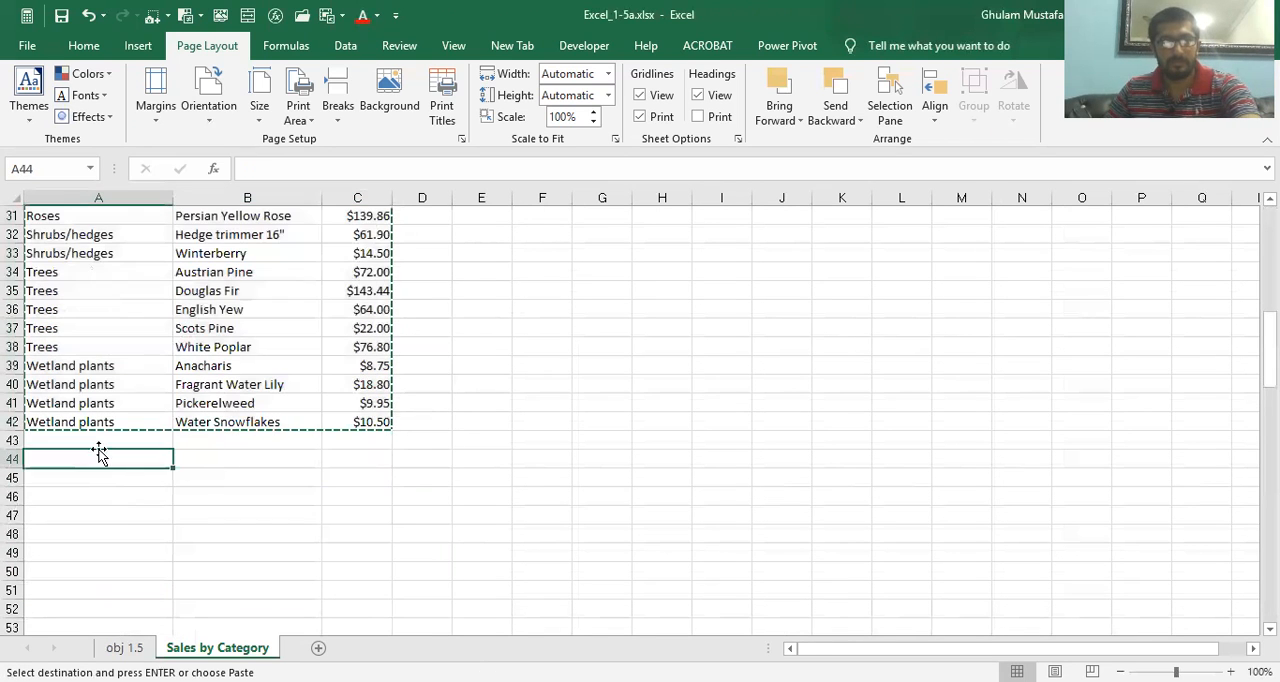
key(ctrl+v)
click(215, 328)
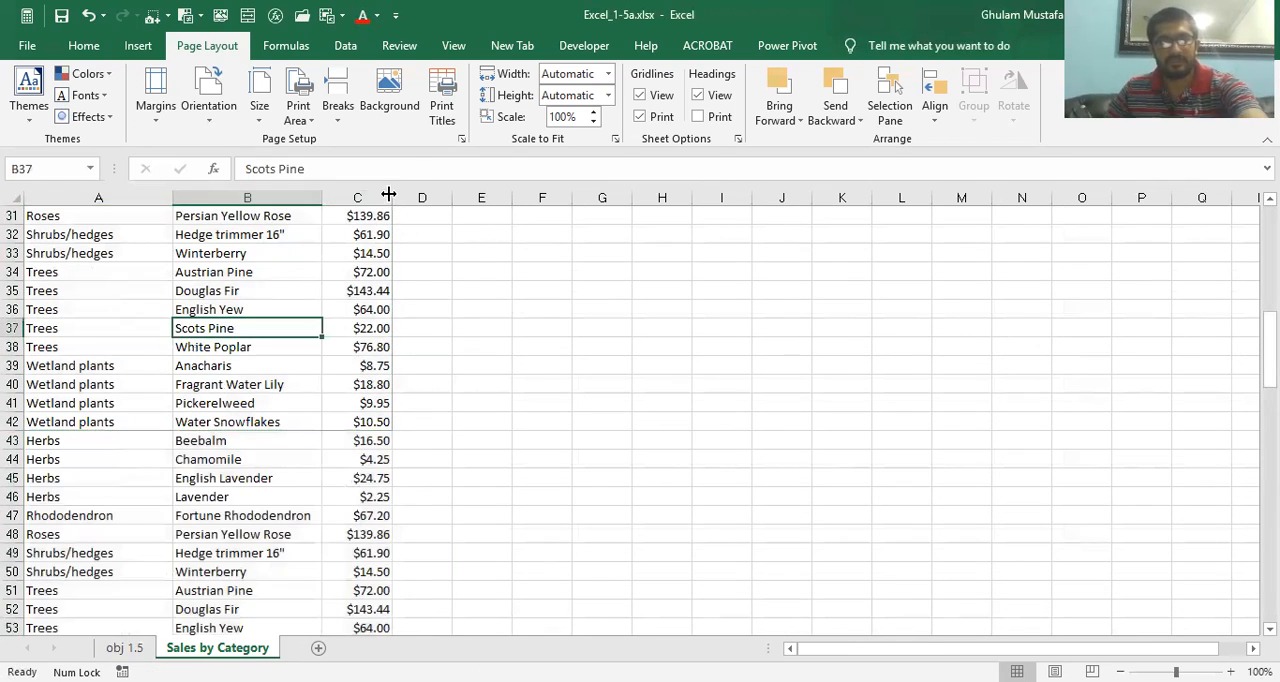
Clear the worksheet's print area, check both pages of the extended table in the print preview, and return to the worksheet
click(462, 139)
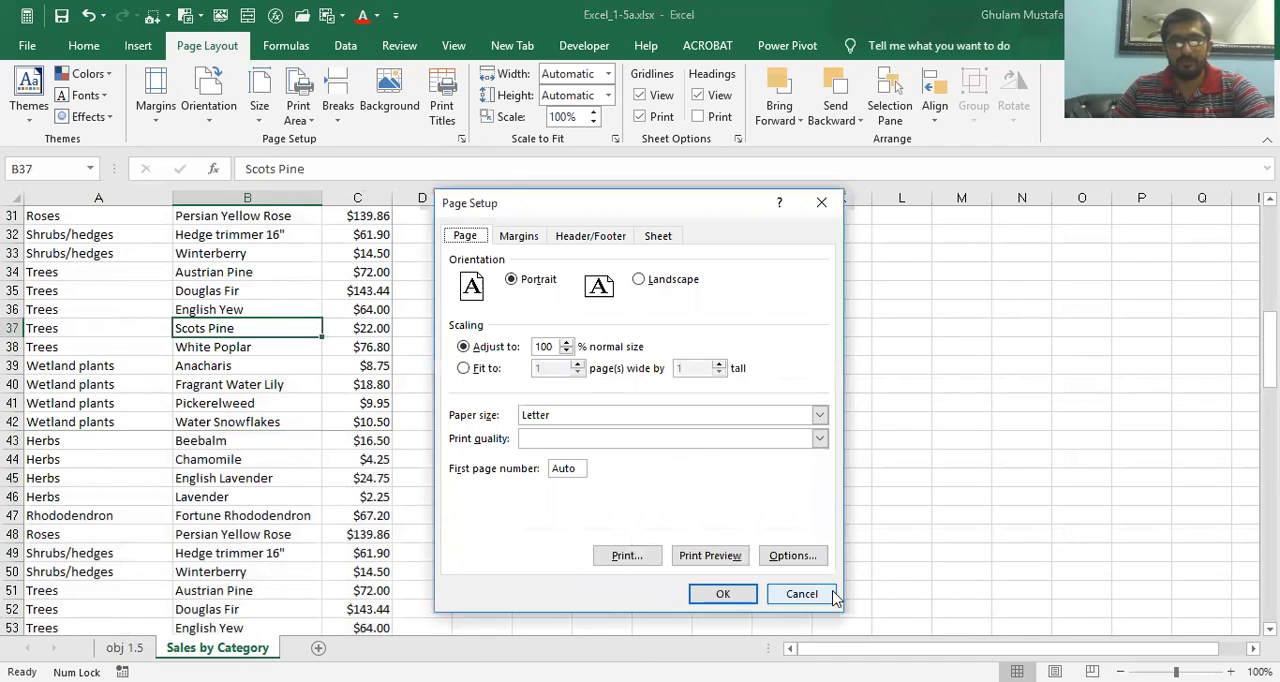
click(801, 594)
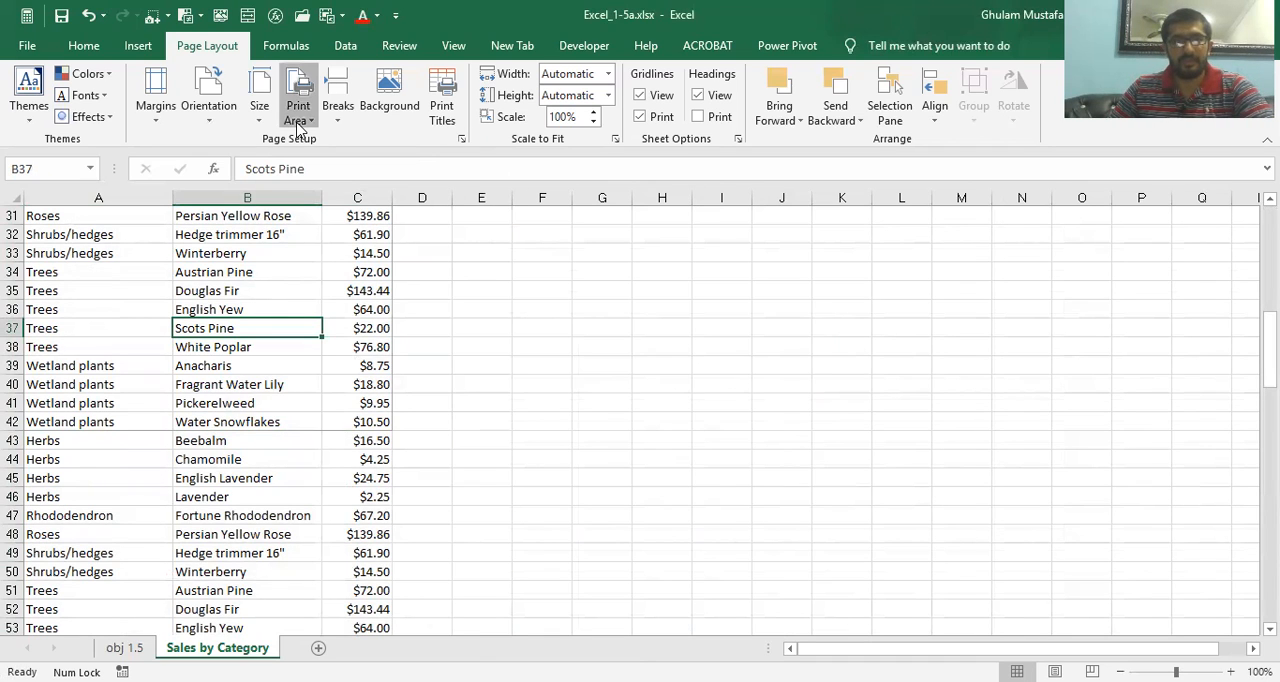
click(462, 139)
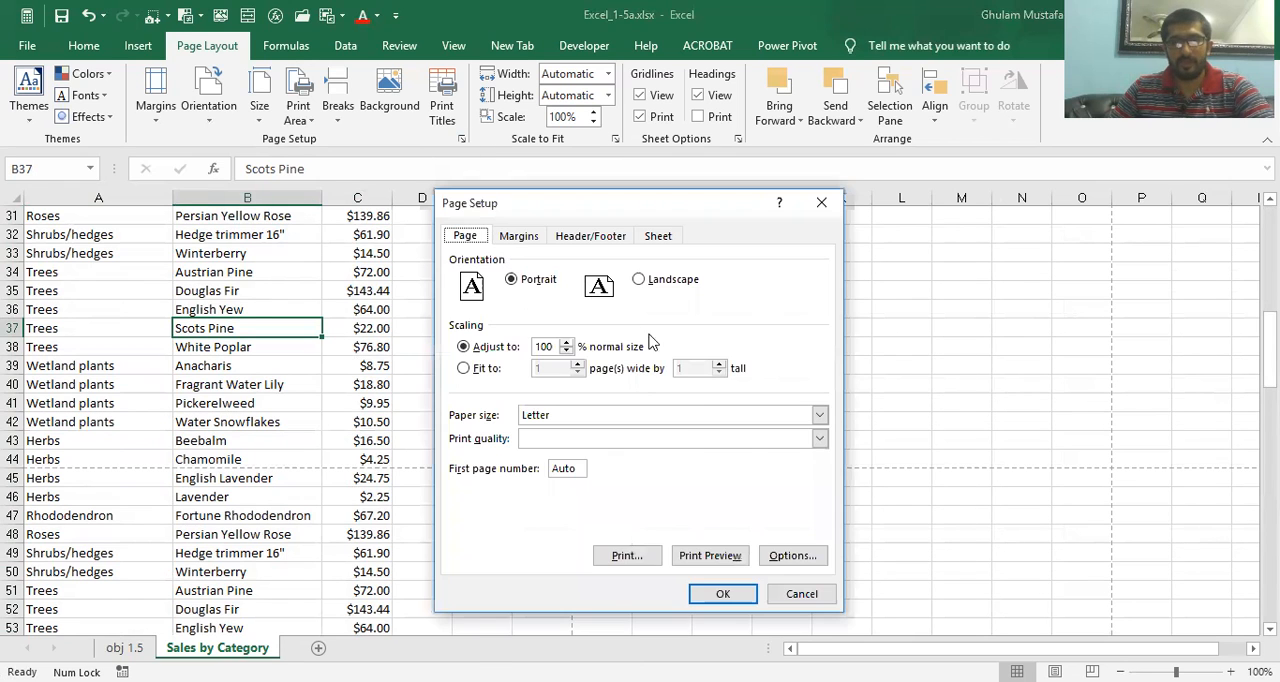
click(712, 555)
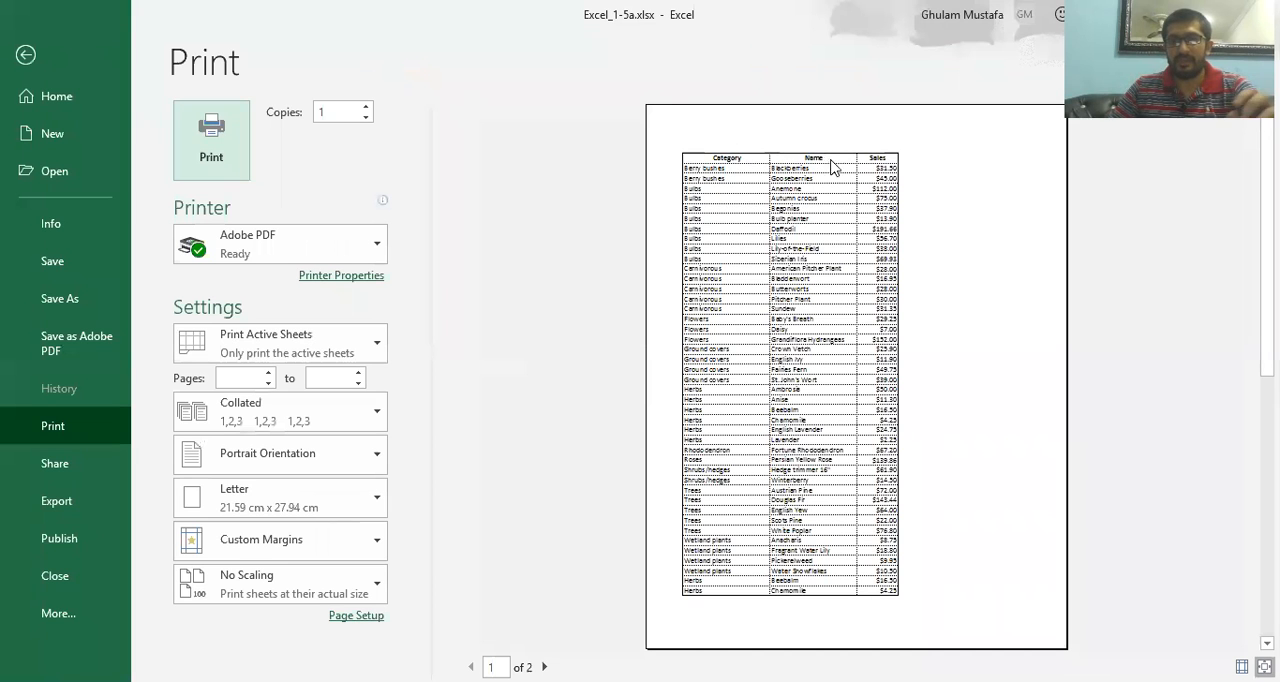
click(544, 666)
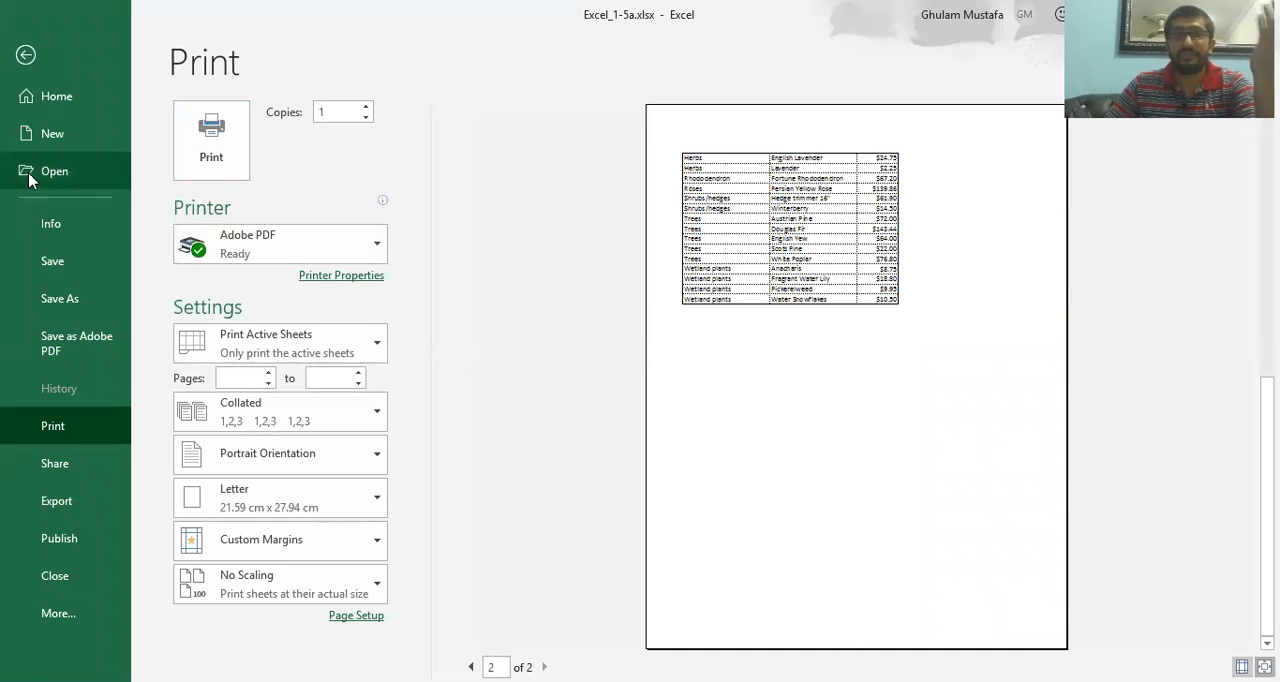
click(25, 55)
Set header row 1 ($1:$1) to repeat at the top of every printed page of Sales by Category
scroll(185, 290, up, 10)
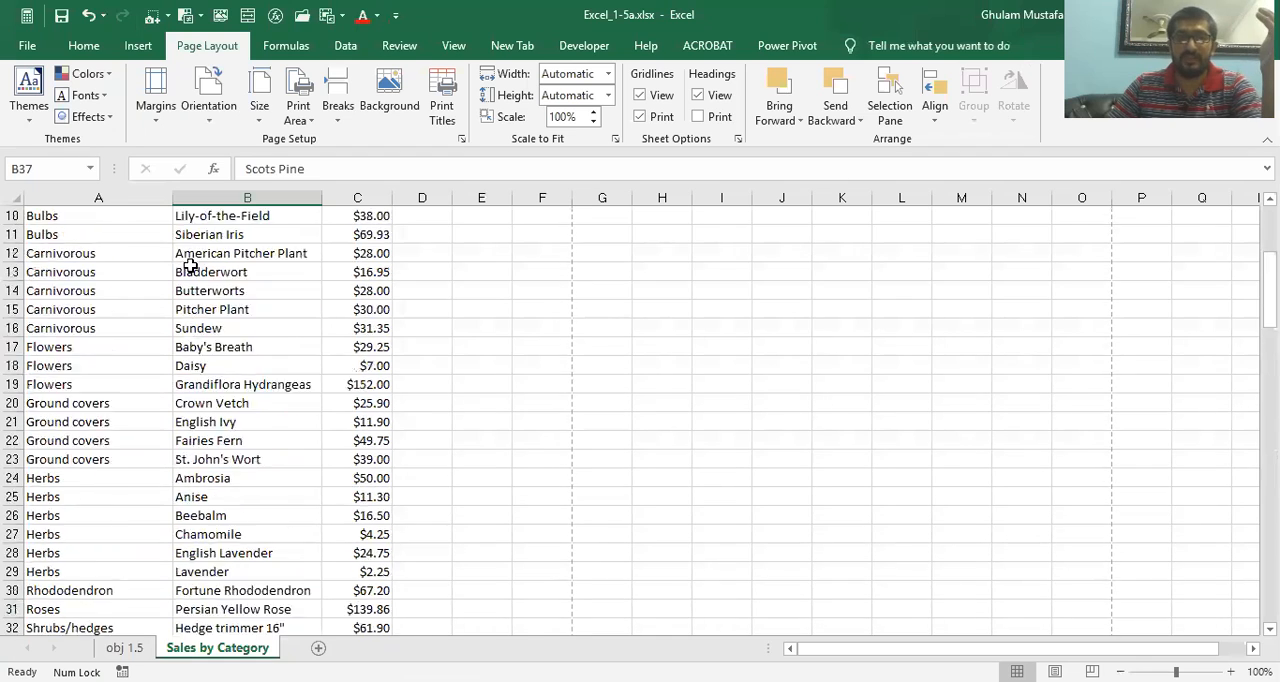
click(14, 215)
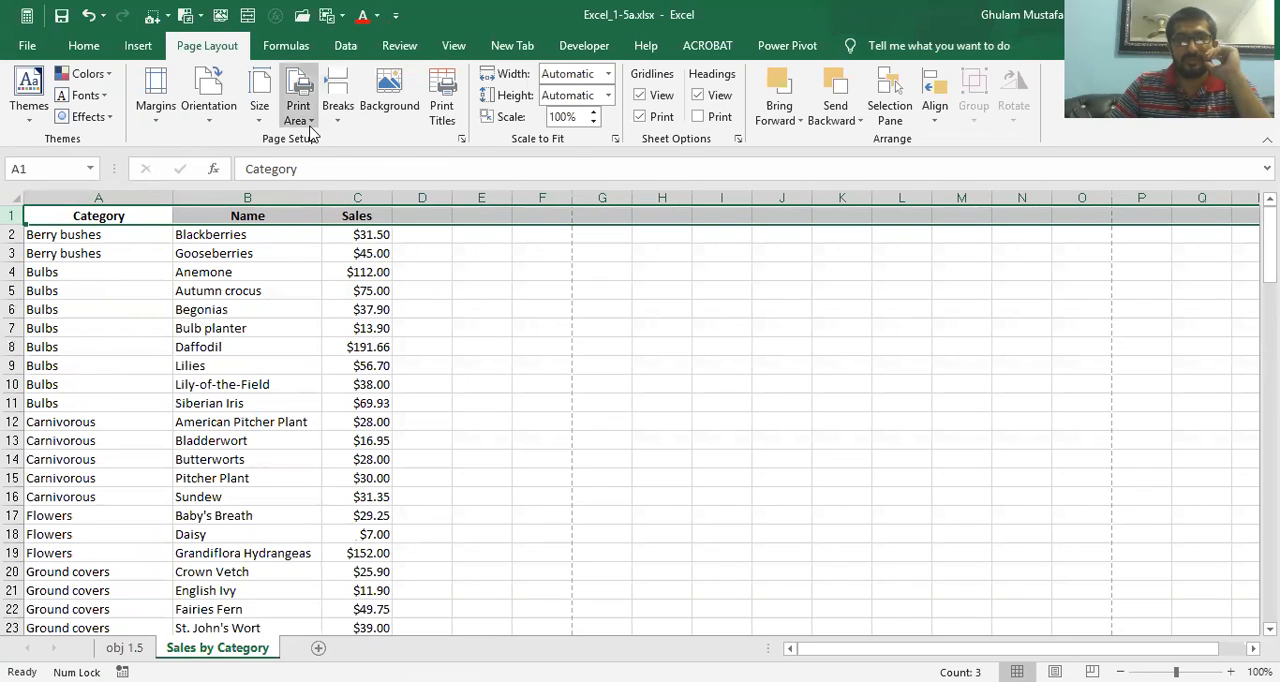
click(460, 139)
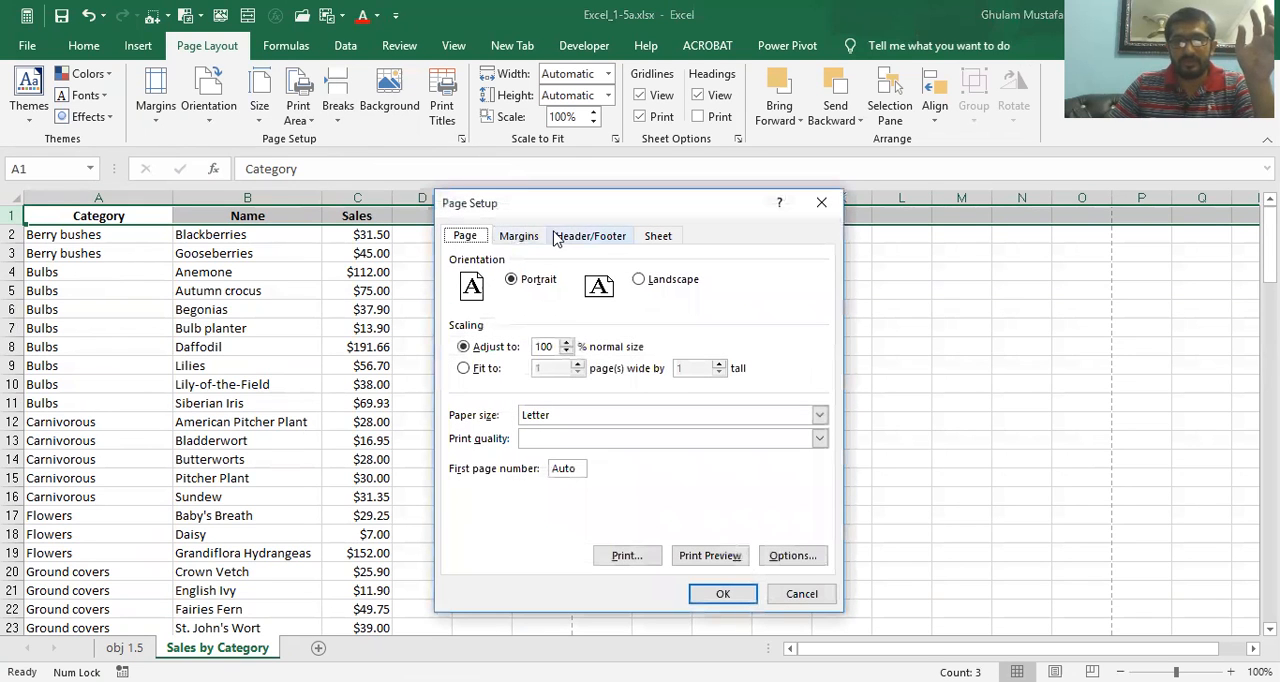
click(660, 240)
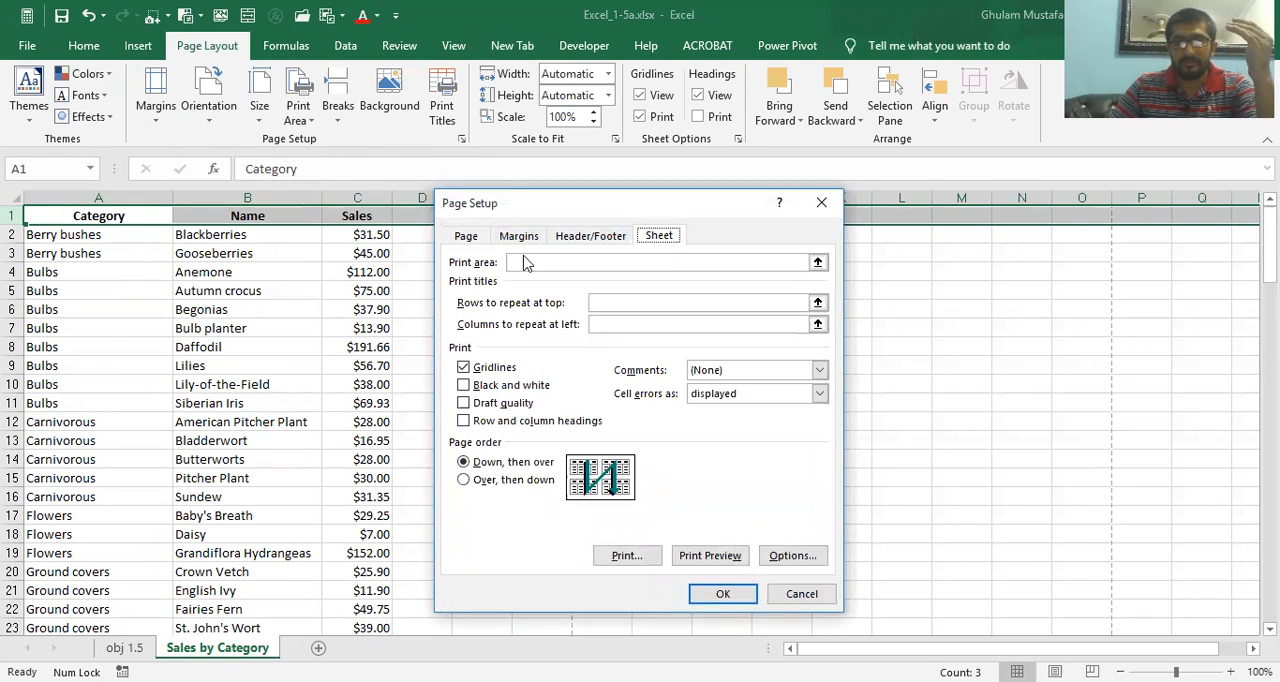
click(526, 263)
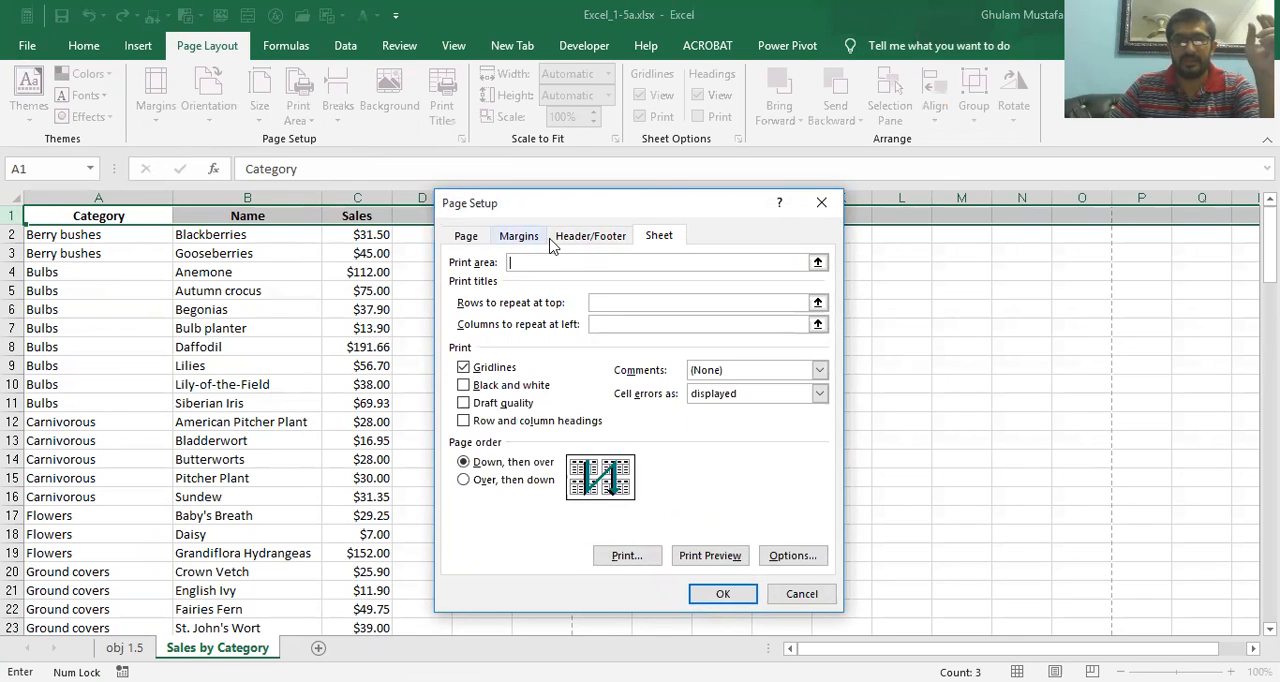
click(592, 303)
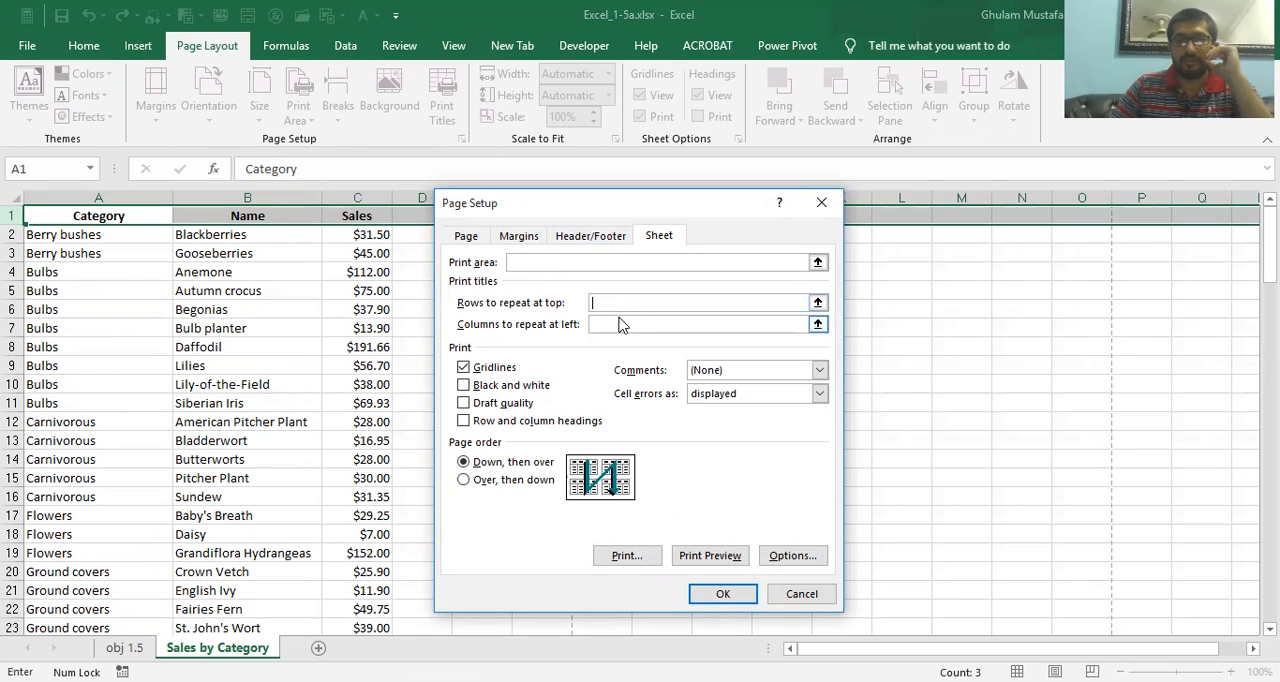
click(14, 214)
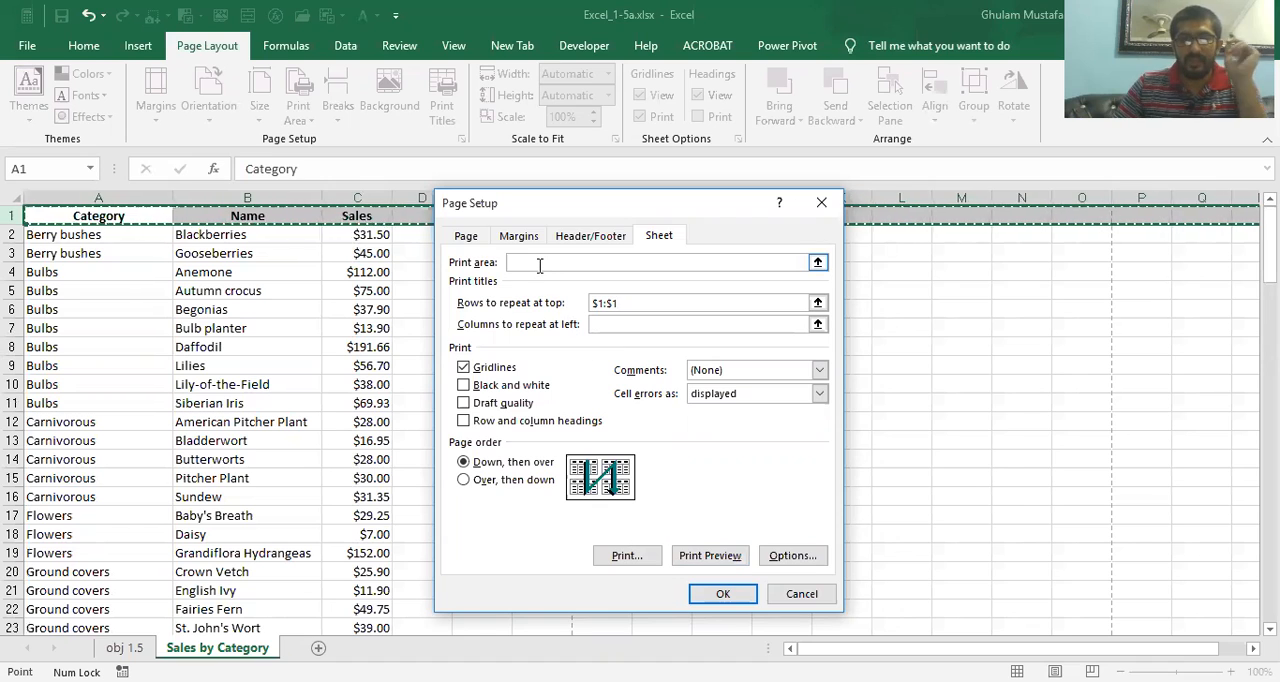
click(720, 594)
Check both pages of the Sales by Category print preview for the repeated header row, and return to the worksheet
click(143, 386)
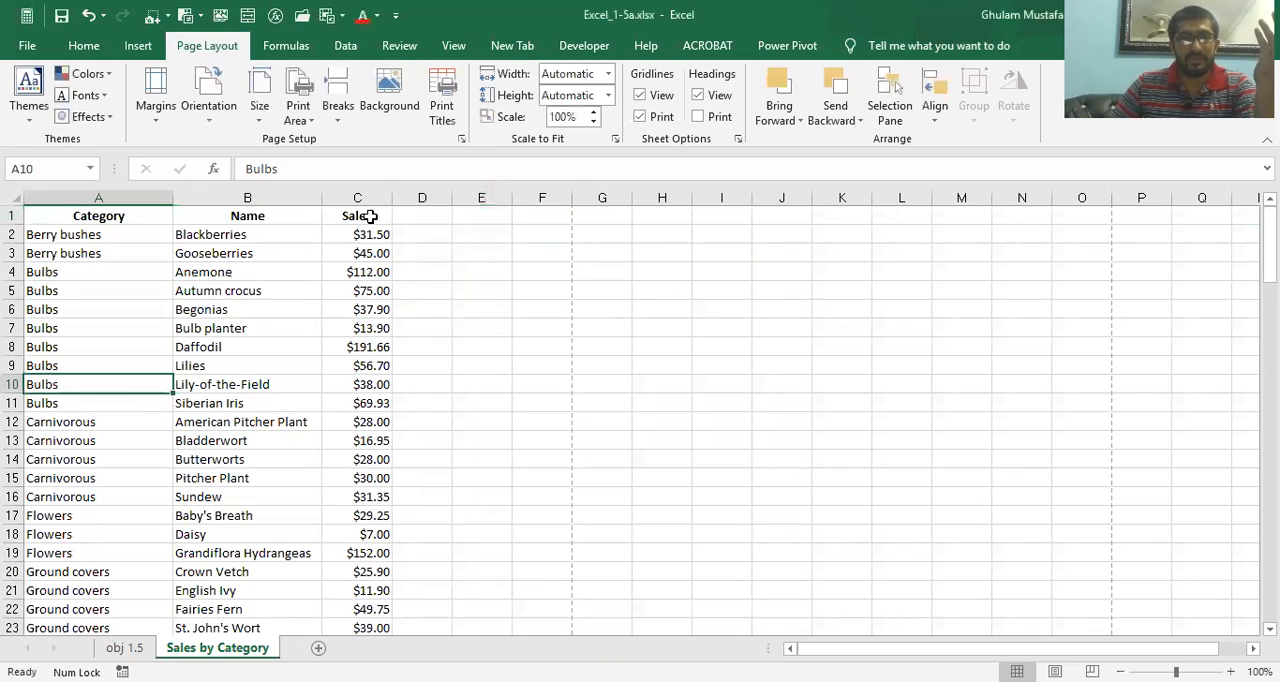
click(461, 139)
click(713, 557)
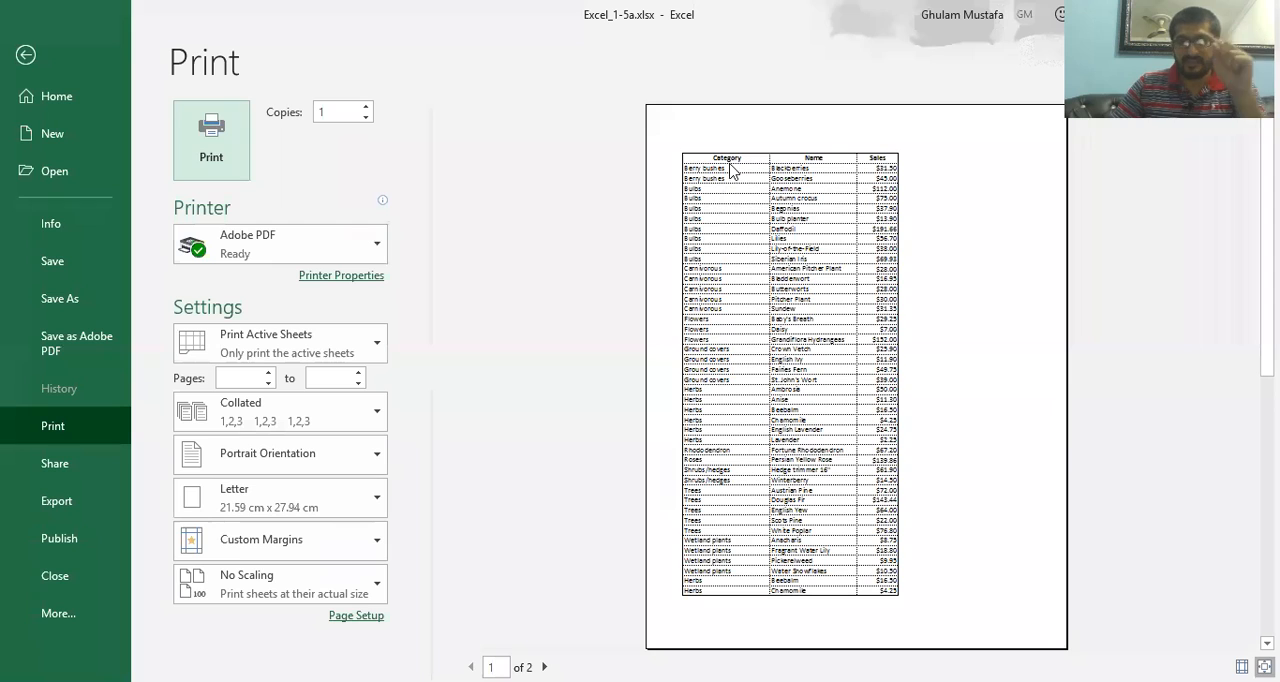
click(544, 667)
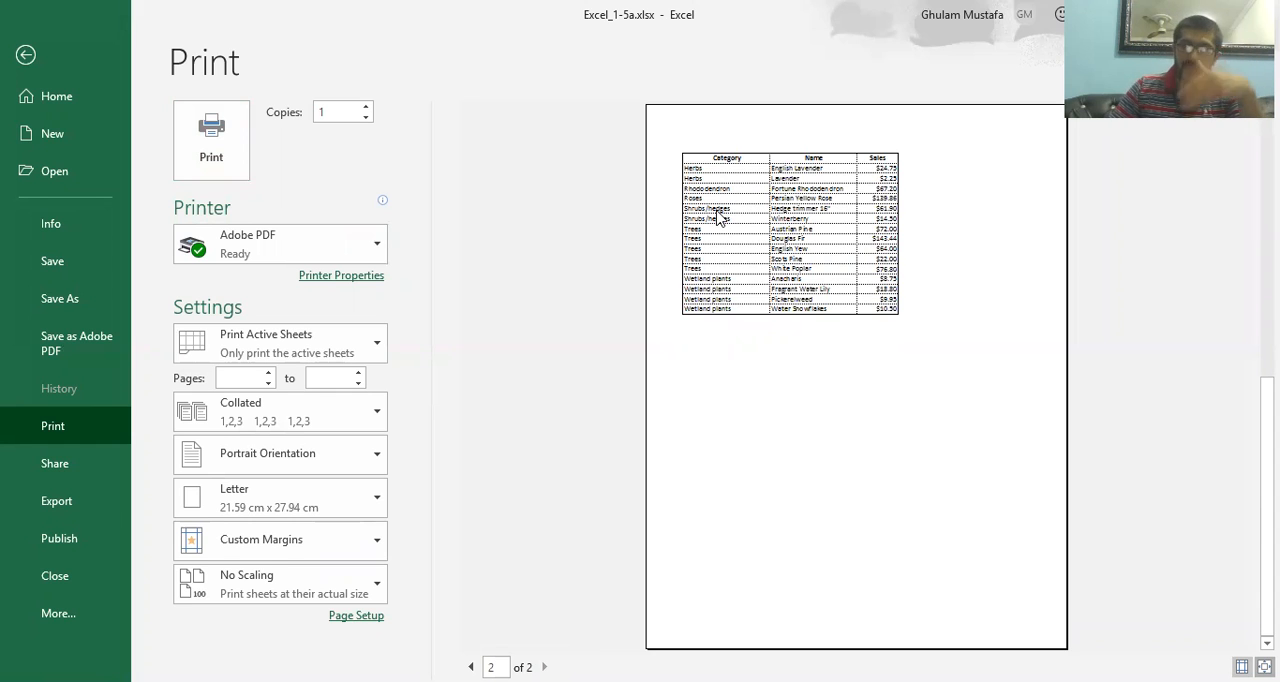
click(26, 56)
Check the print preview of the obj 1.5 sheet, and review the remaining practice tasks on that sheet
click(116, 648)
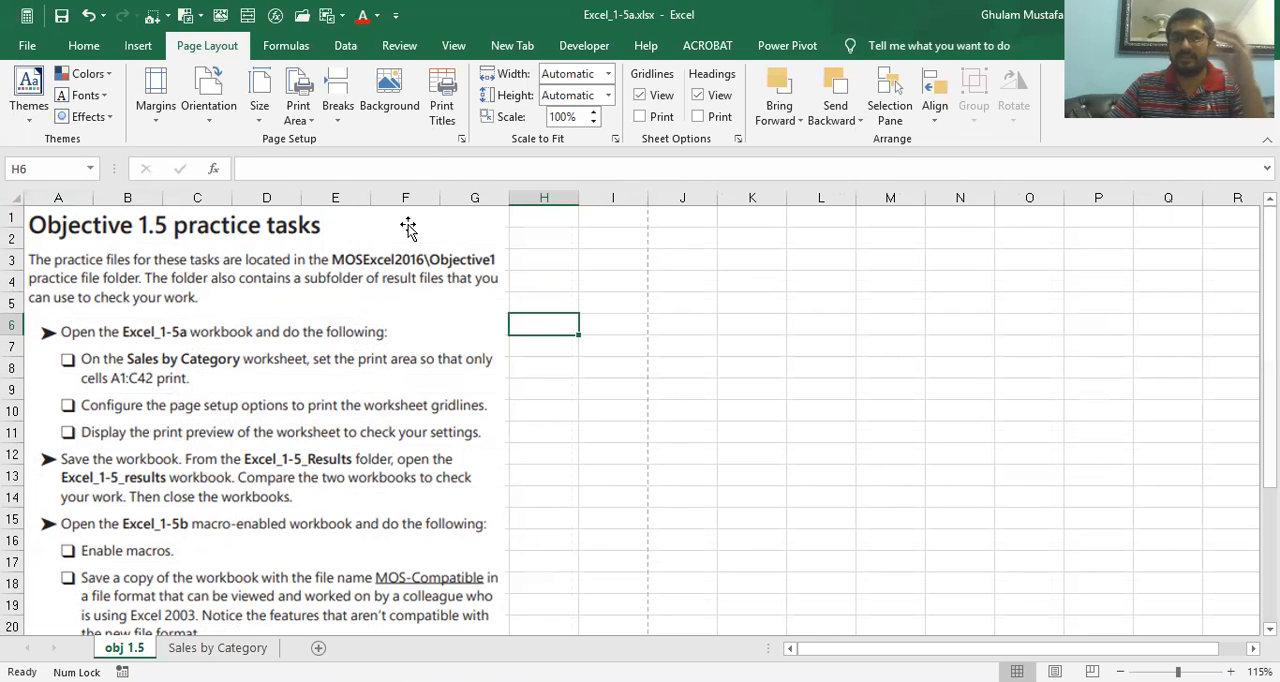
click(461, 140)
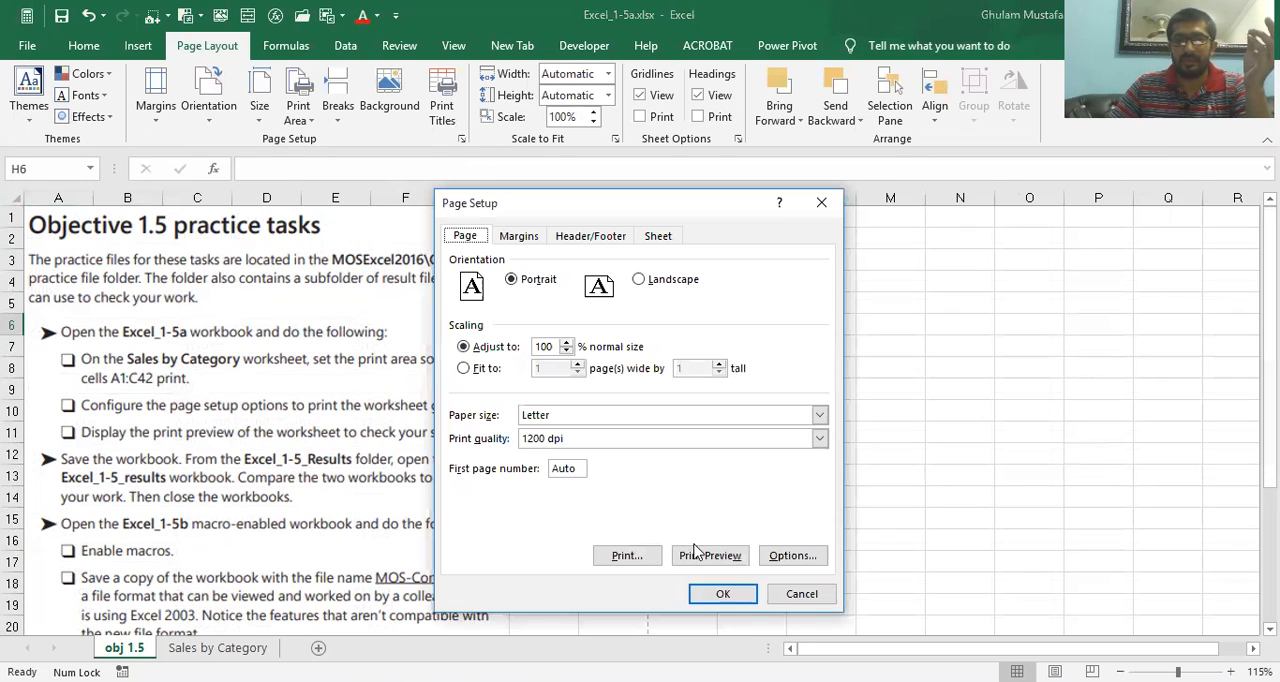
click(710, 555)
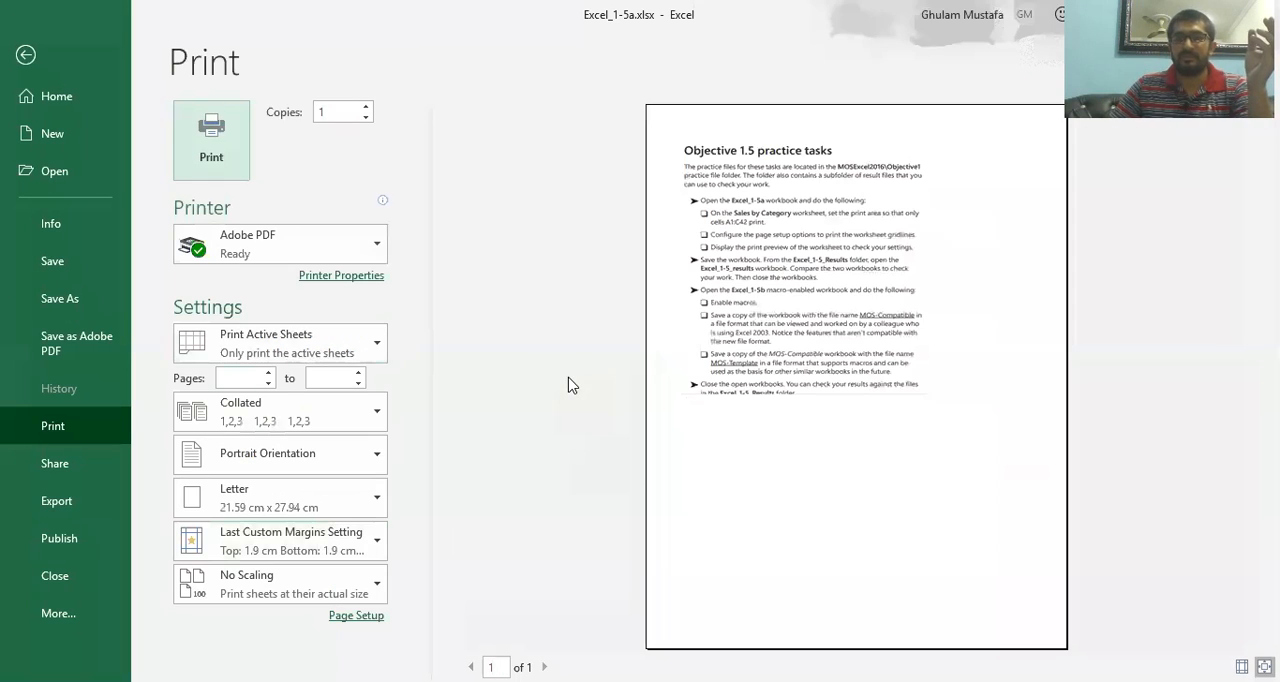
click(25, 56)
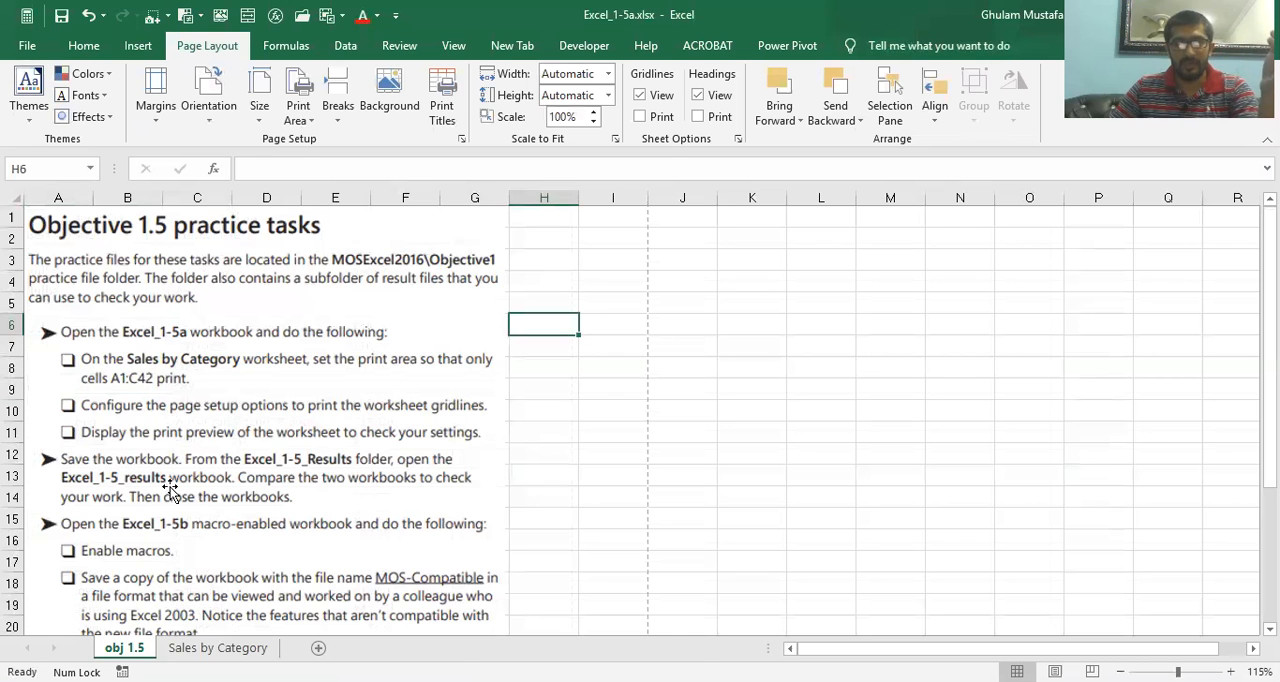
scroll(185, 521, down, 1)
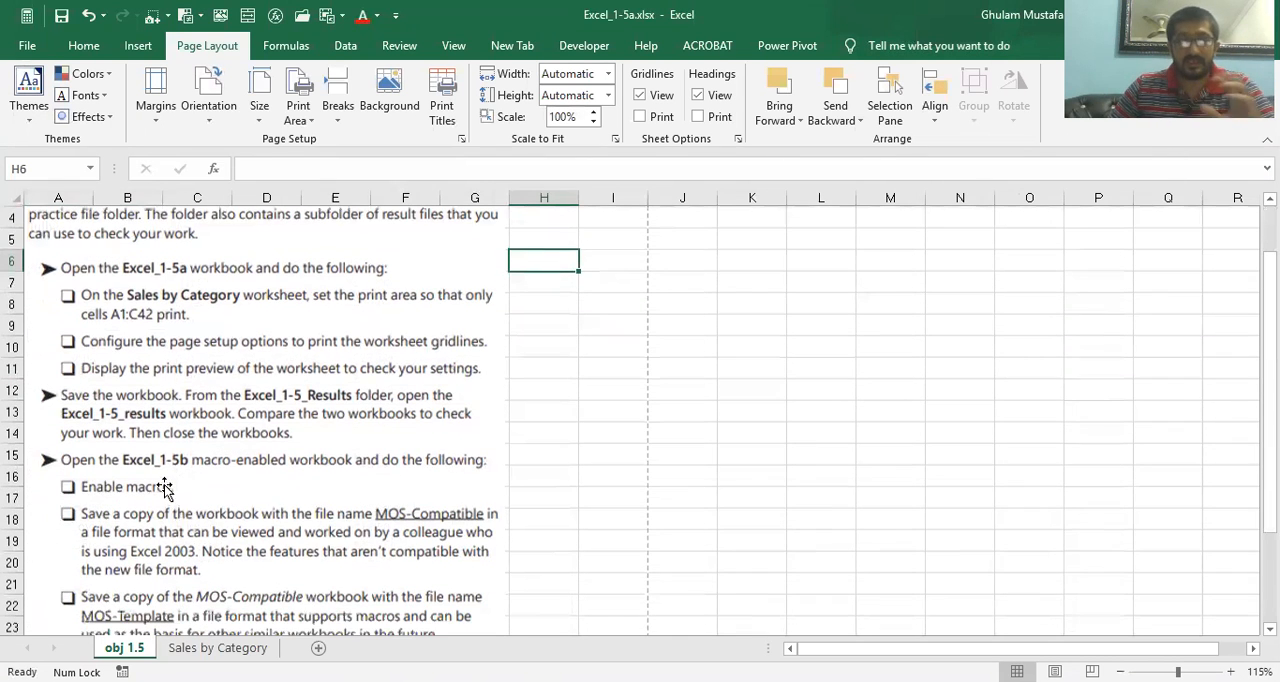
scroll(165, 488, down, 1)
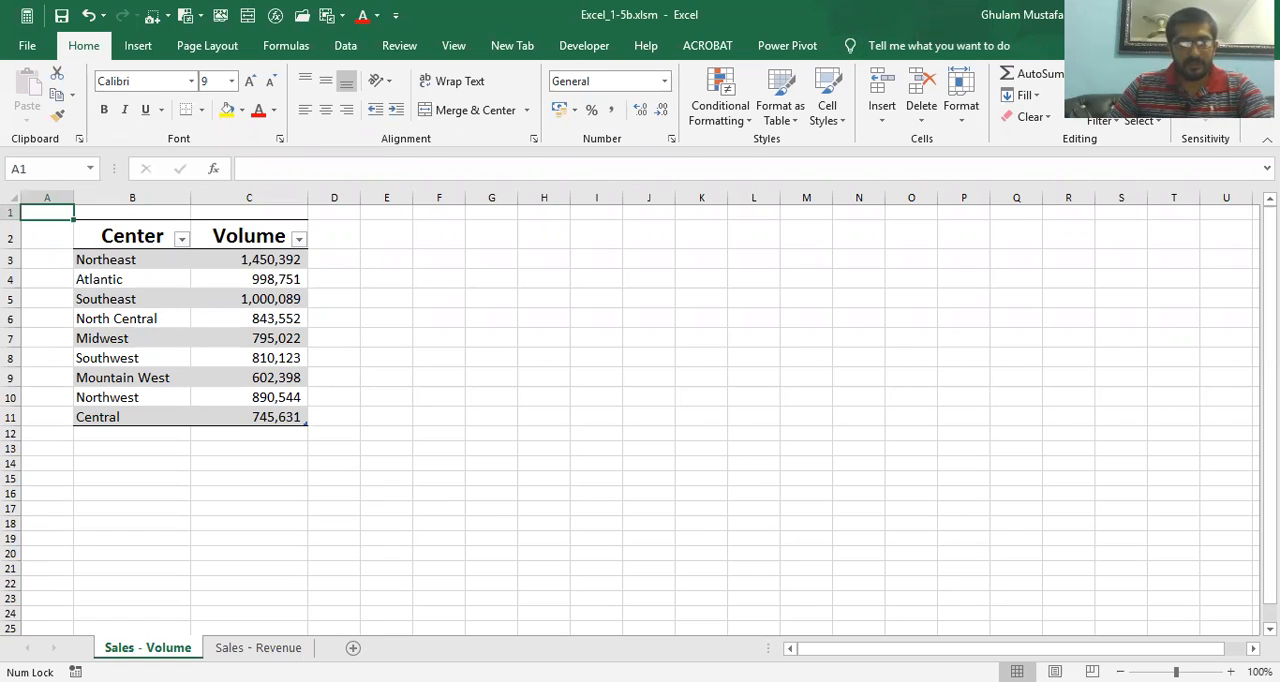
Copy the obj 1.5 sheet from Excel_1-1.xlsx into Excel_1-5b.xlsm, placing the copy before Sales - Volume
key(alt+Tab)
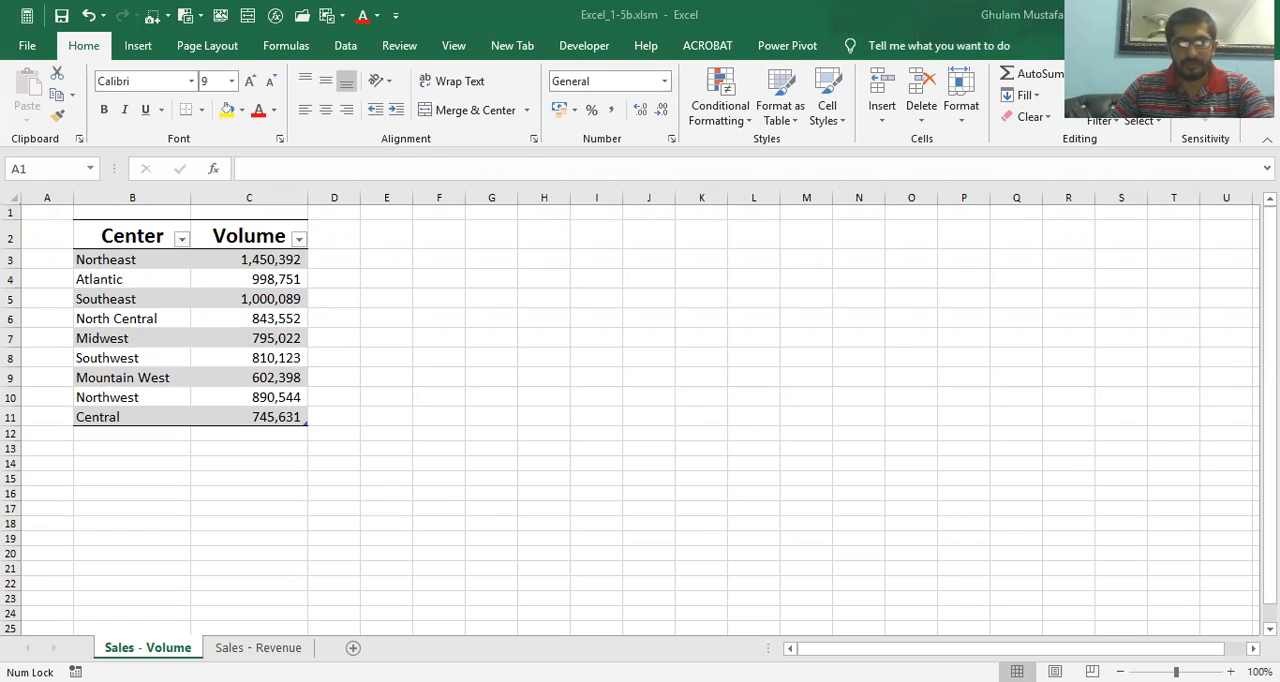
key(shift+F10)
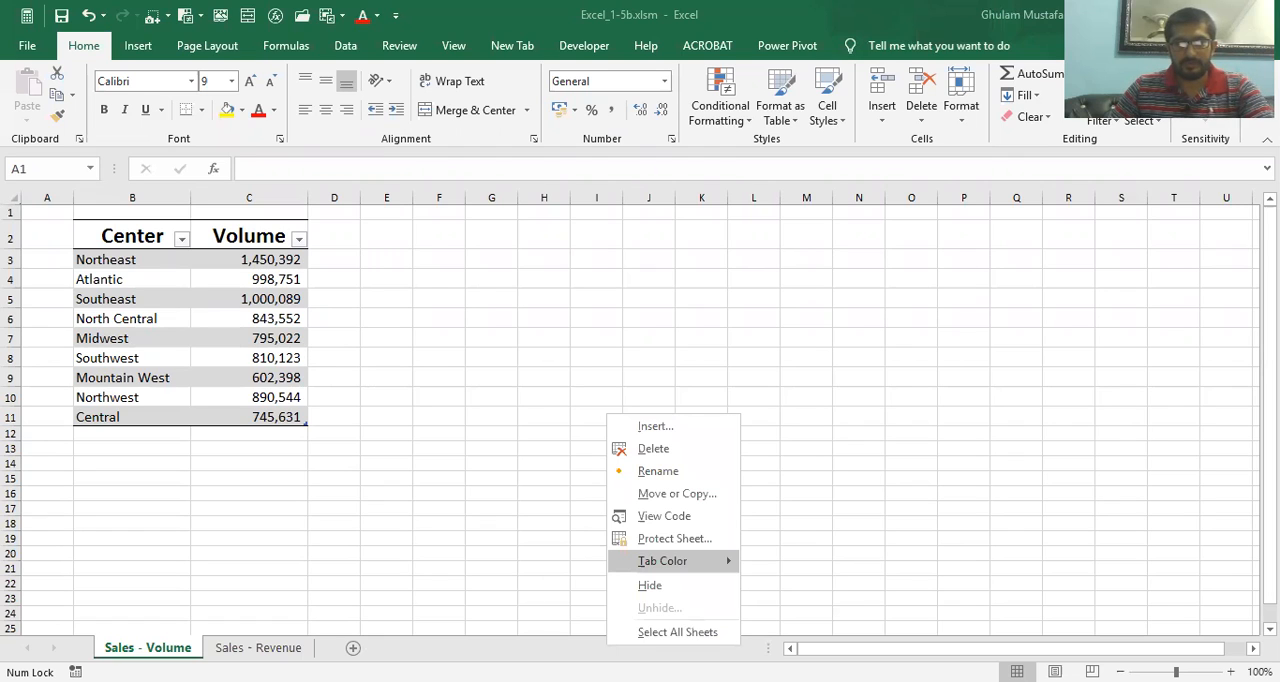
click(677, 494)
click(567, 575)
click(806, 435)
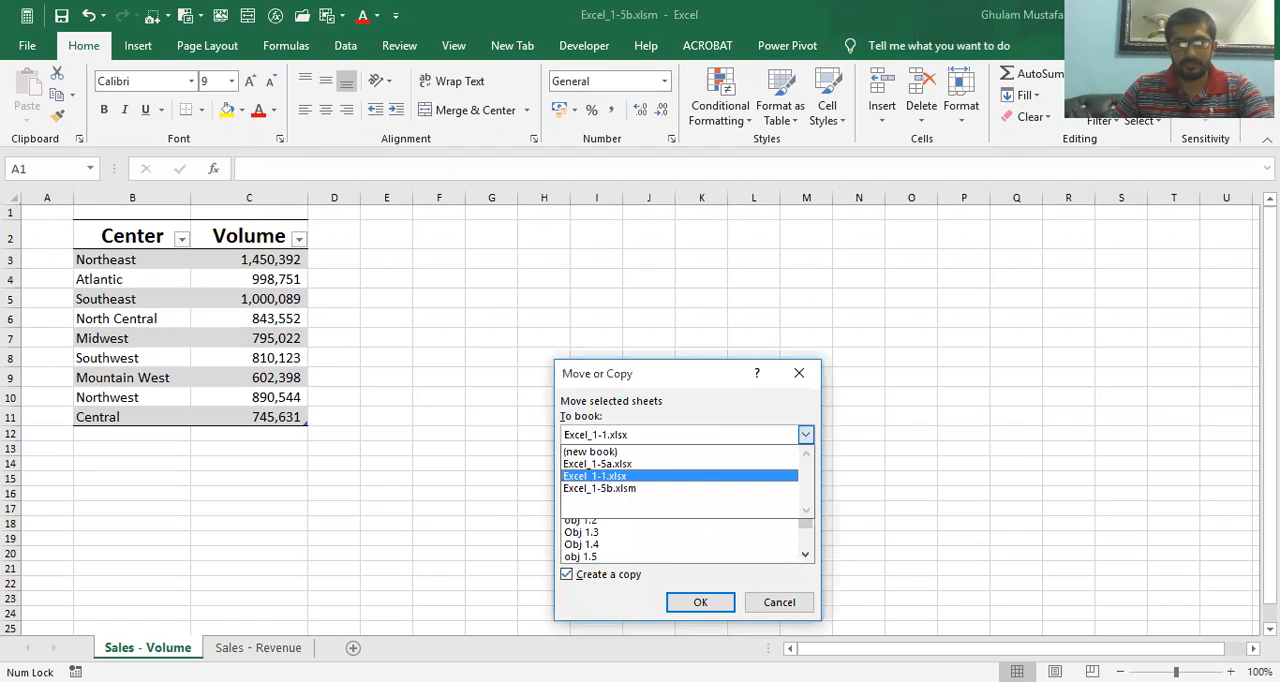
click(600, 488)
click(700, 602)
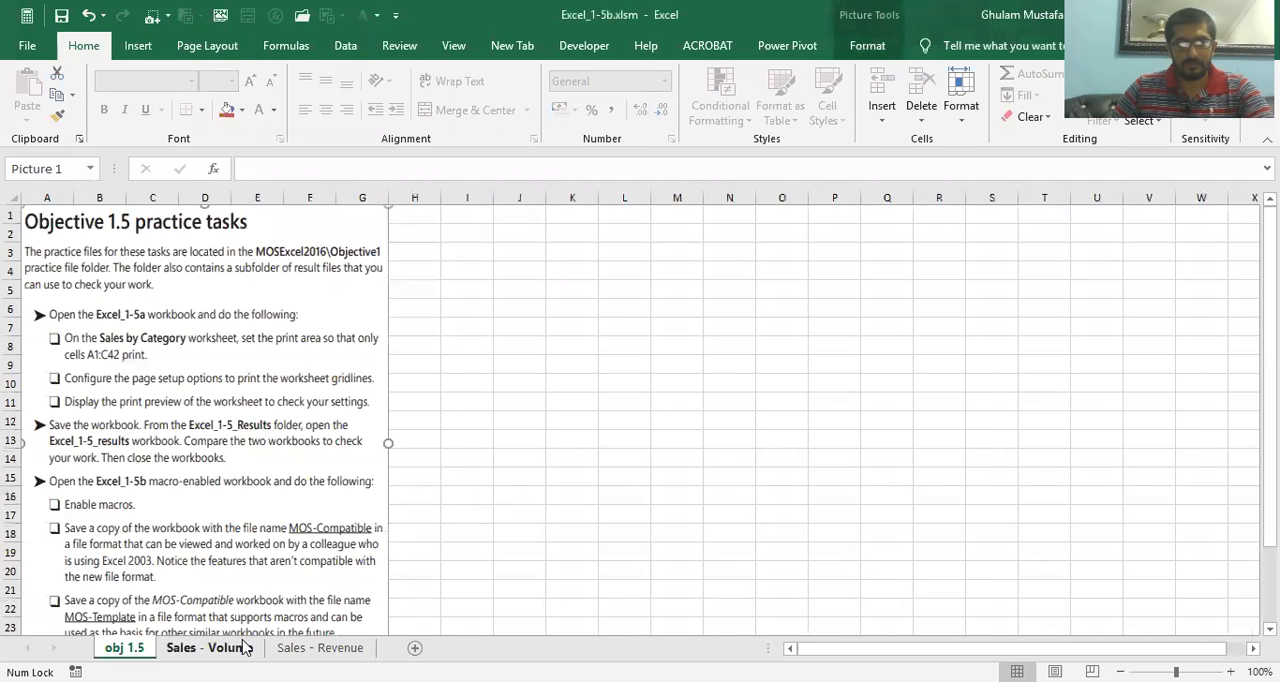
Review the Excel_1-5b practice tasks on the obj 1.5 sheet and look over the Sales - Volume sheet
click(212, 648)
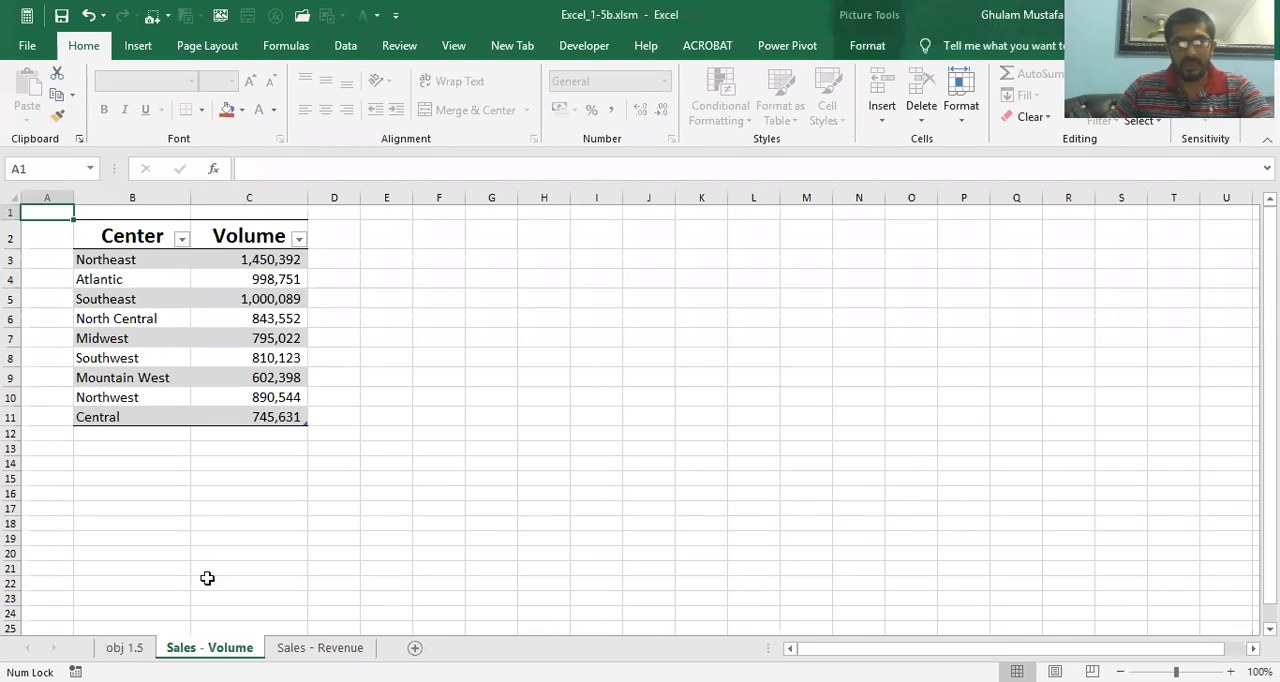
click(125, 648)
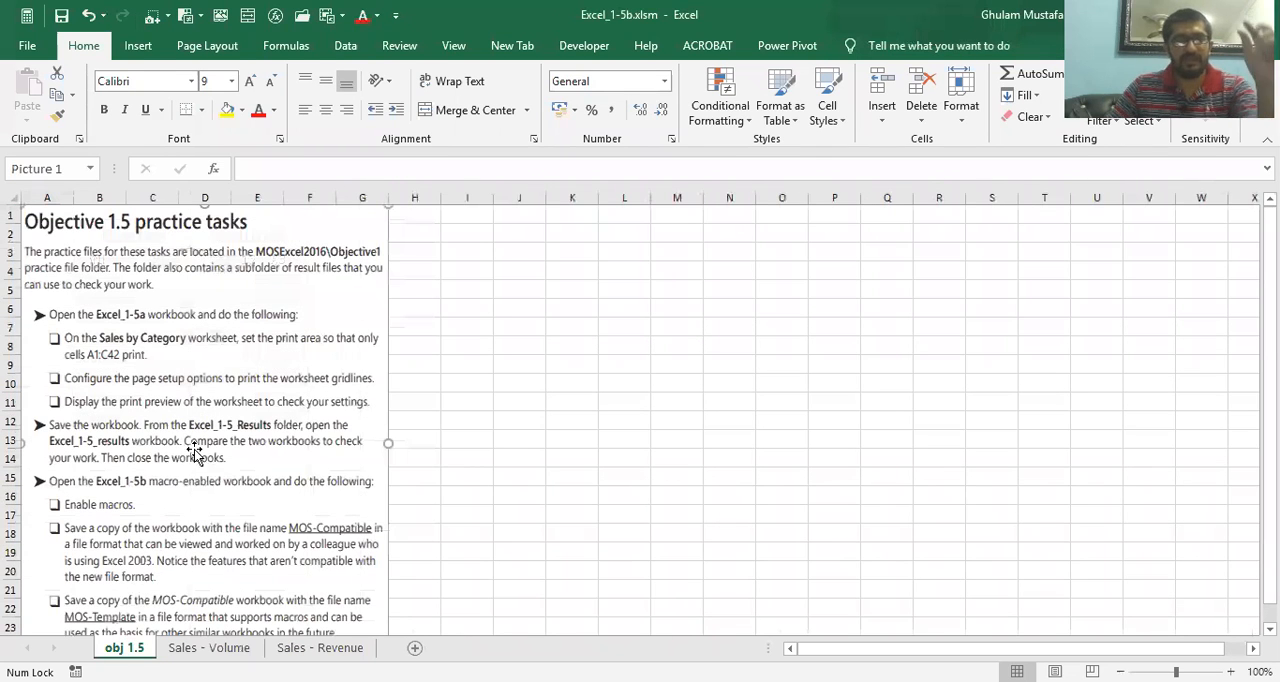
scroll(210, 440, up, 3)
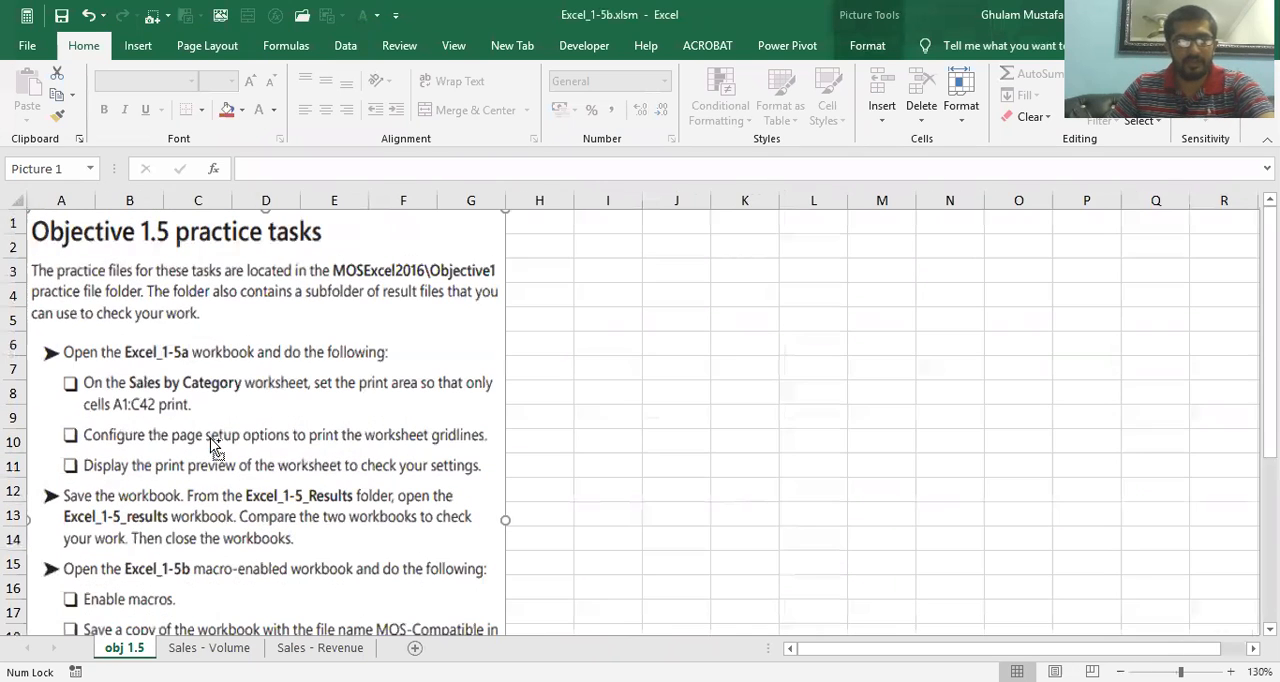
scroll(208, 445, down, 2)
scroll(208, 445, up, 1)
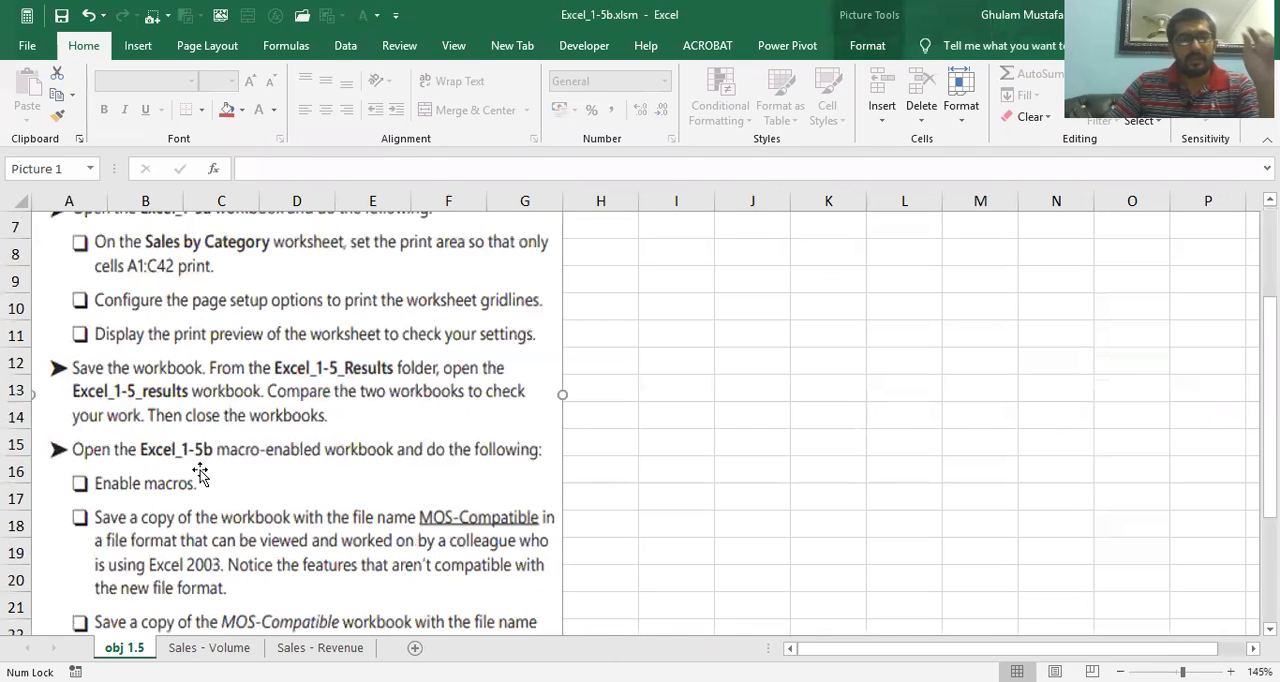
scroll(270, 462, down, 1)
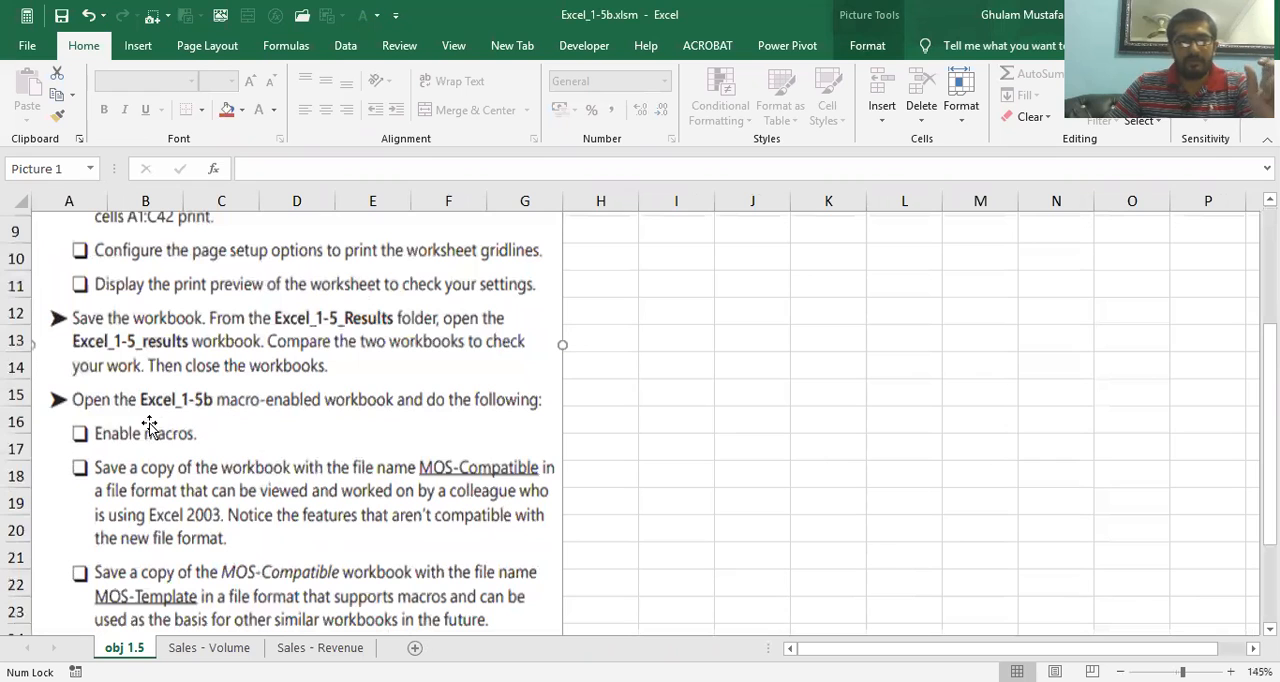
scroll(210, 630, down, 1)
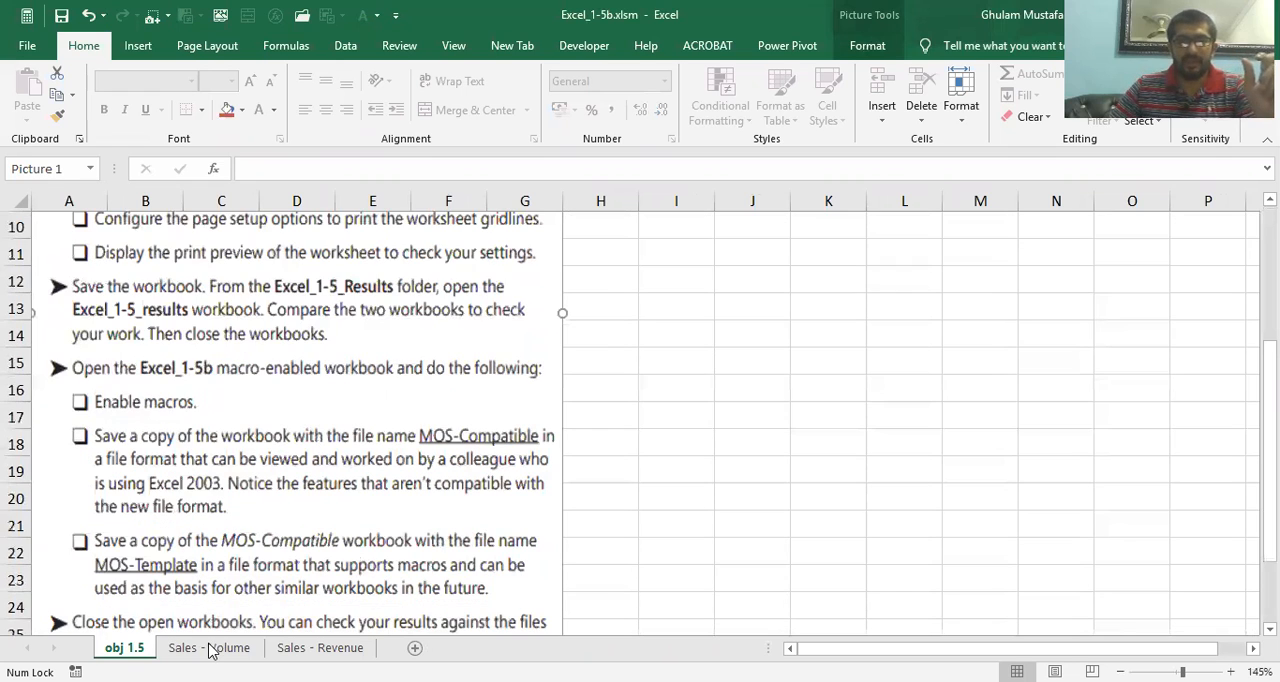
click(209, 647)
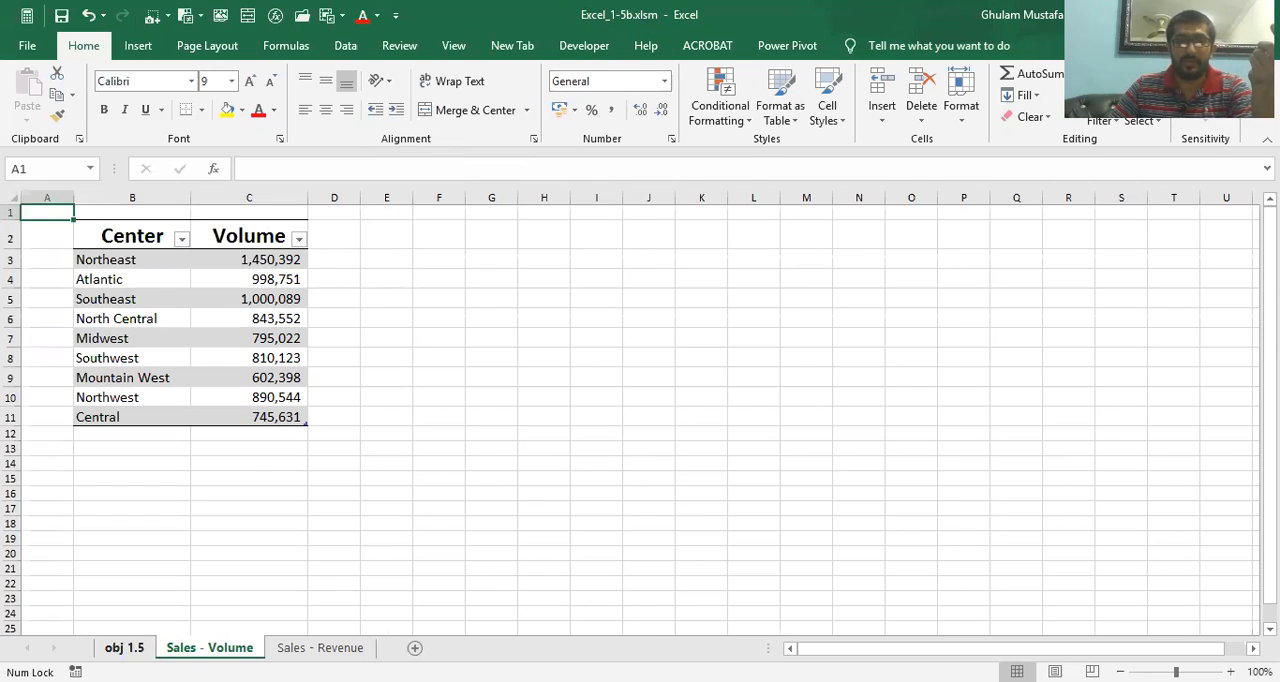
click(124, 648)
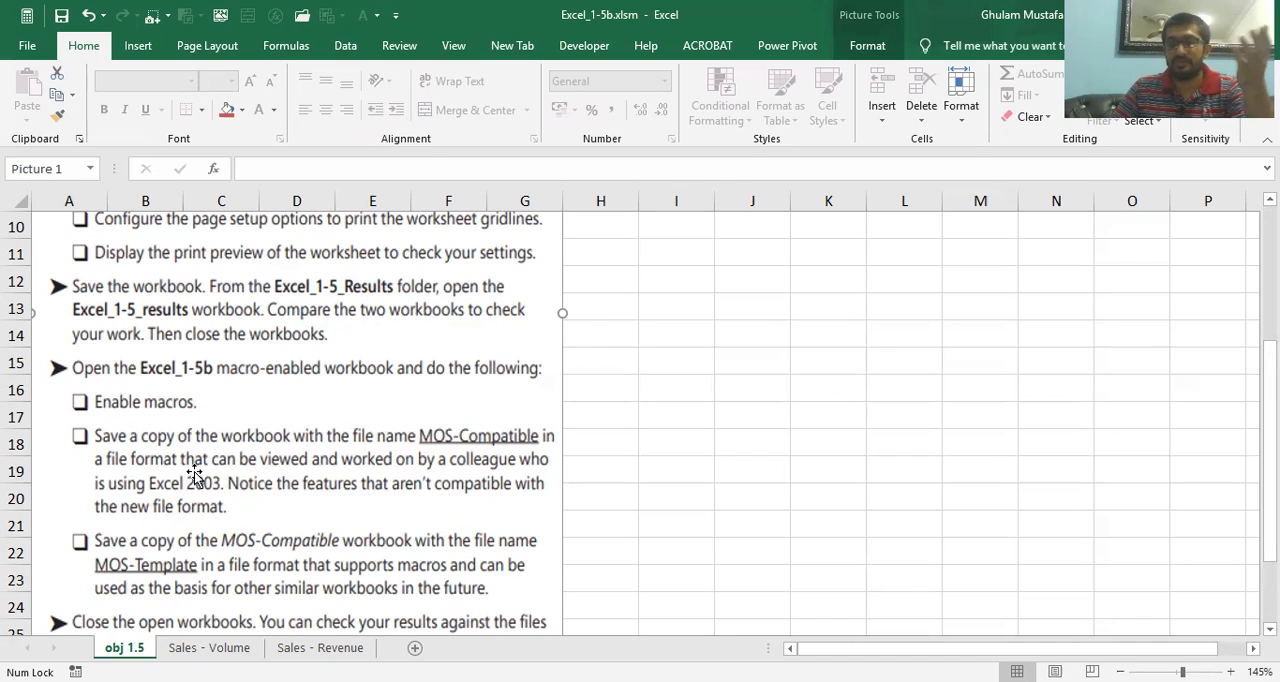
Save a copy of the workbook to the Desktop as MOS Compatible in the Excel 97-2003 Workbook (*.xls) format
click(27, 47)
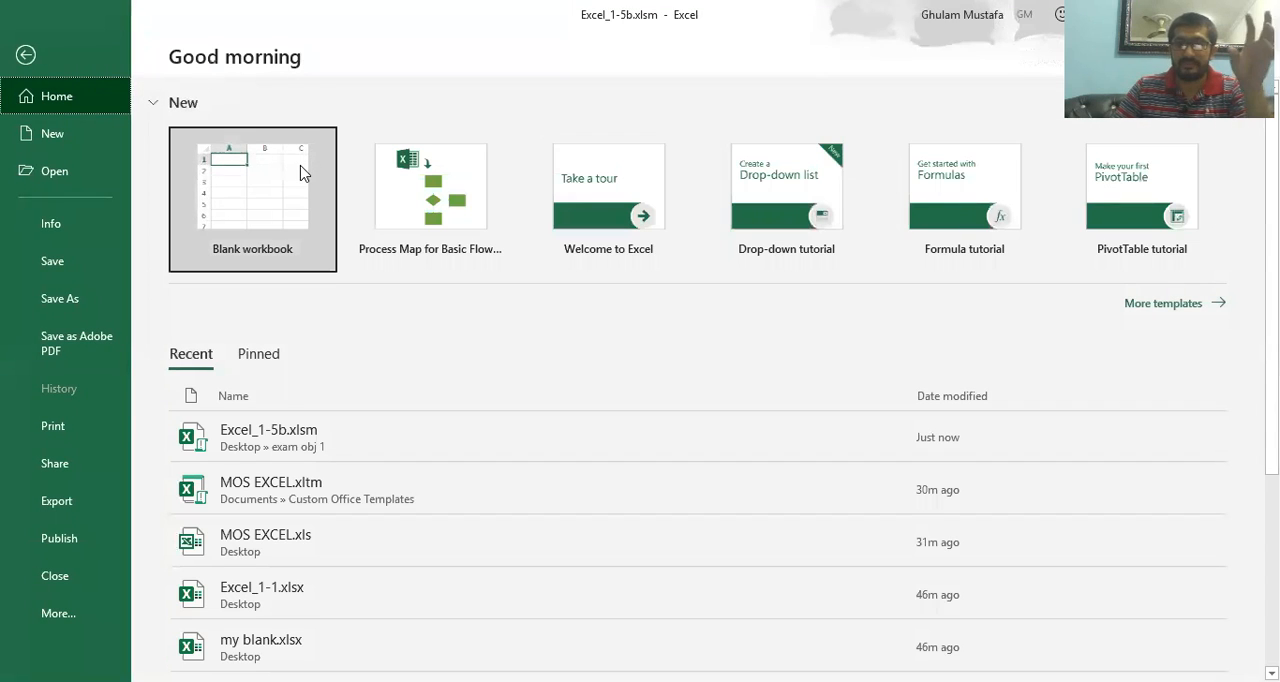
click(72, 300)
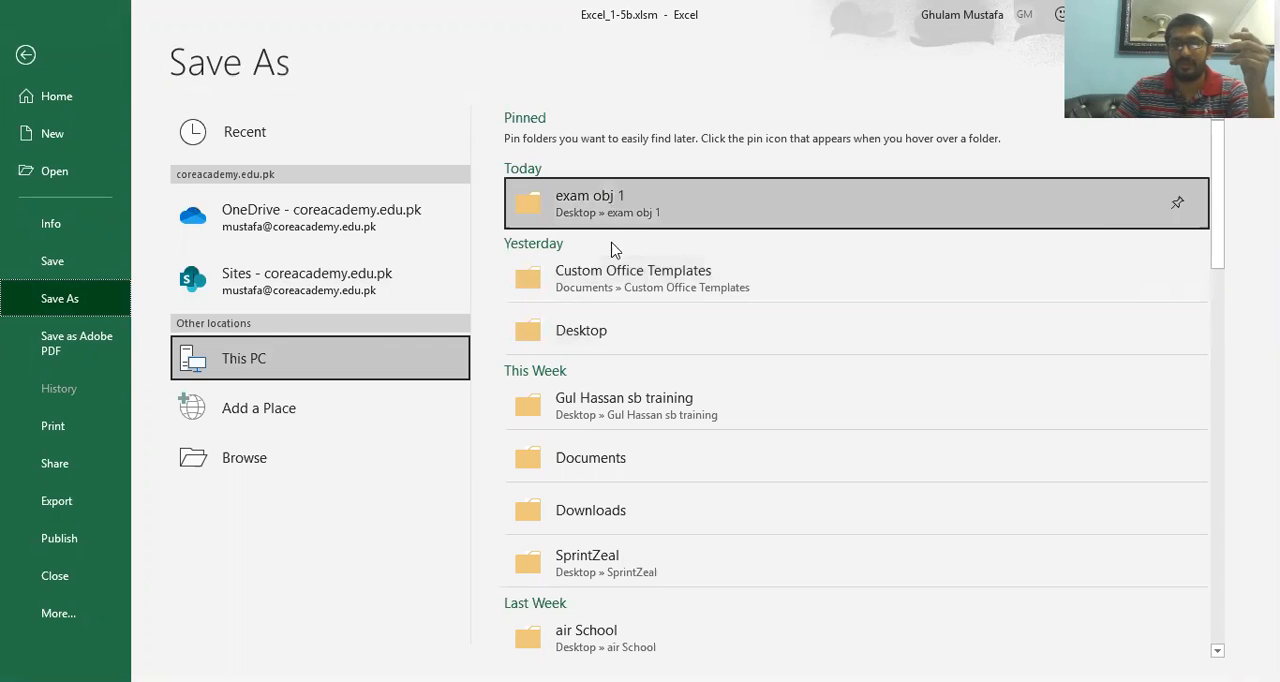
click(580, 344)
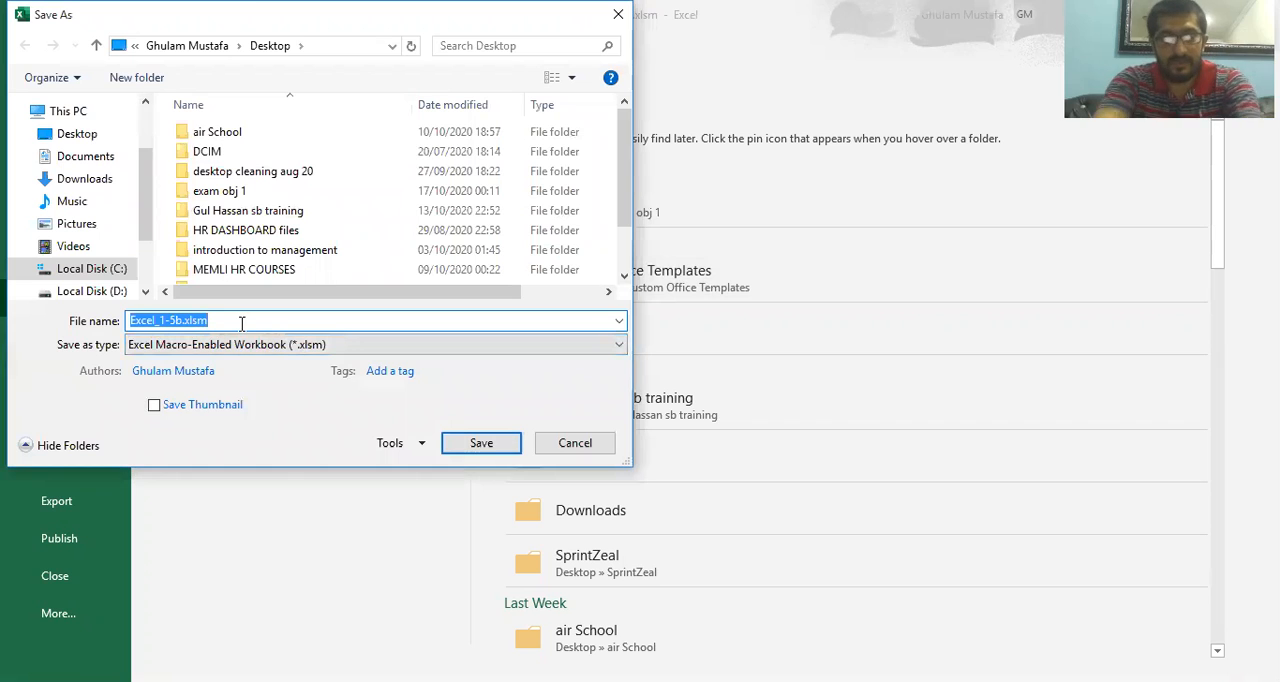
text(MOS Compatible)
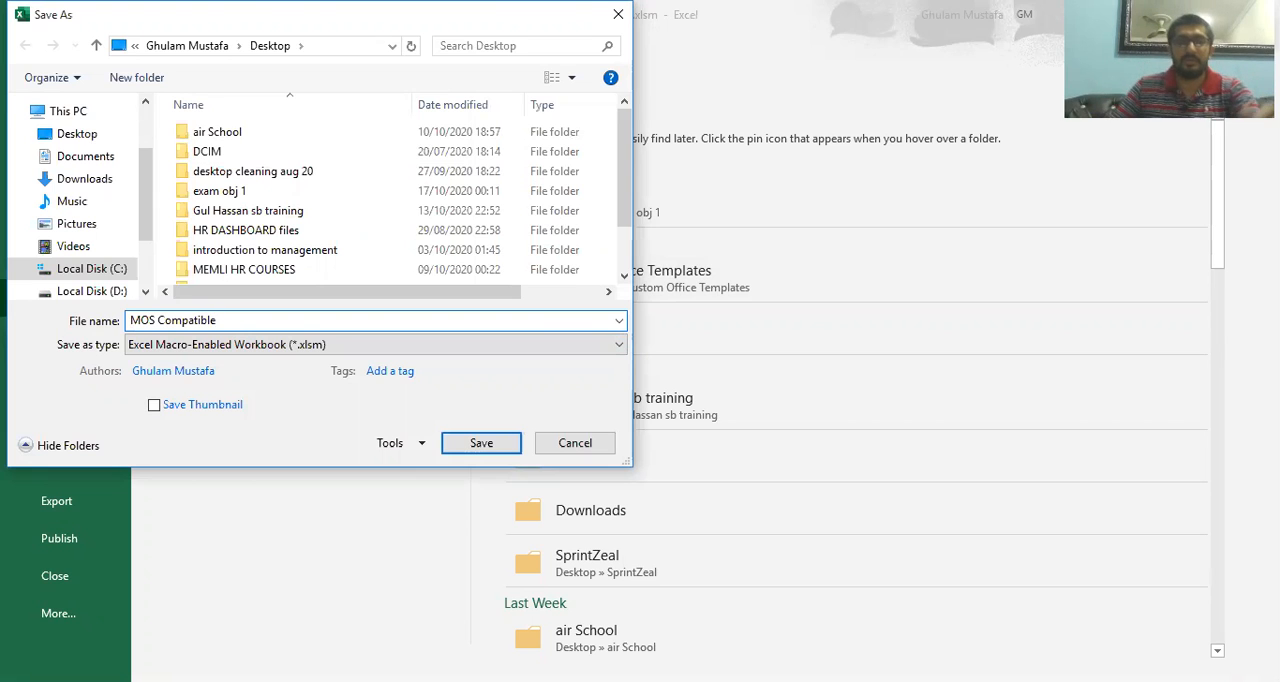
click(240, 344)
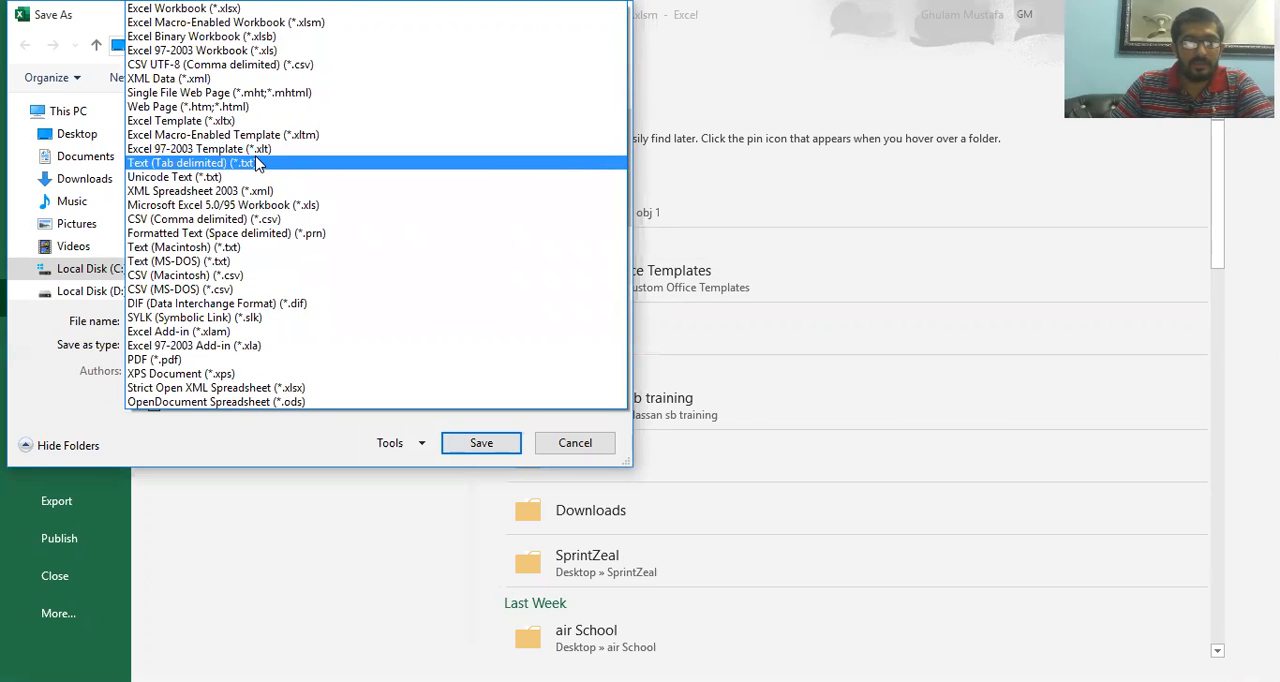
click(235, 55)
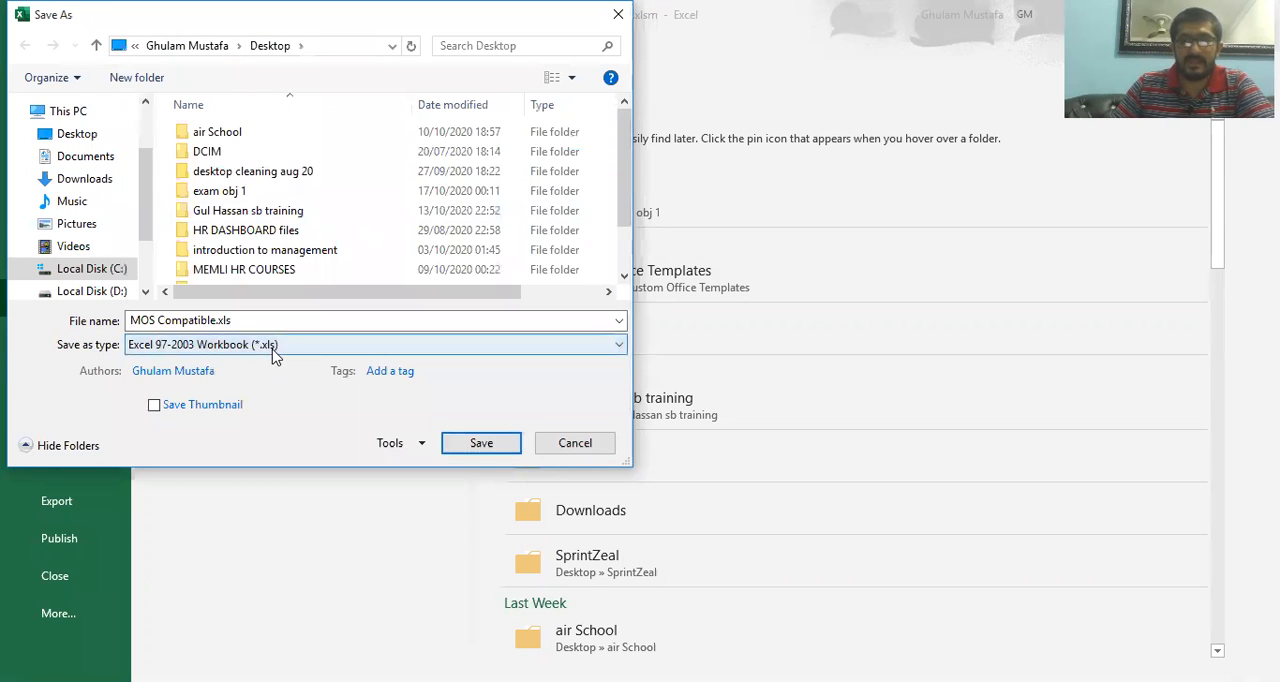
click(466, 449)
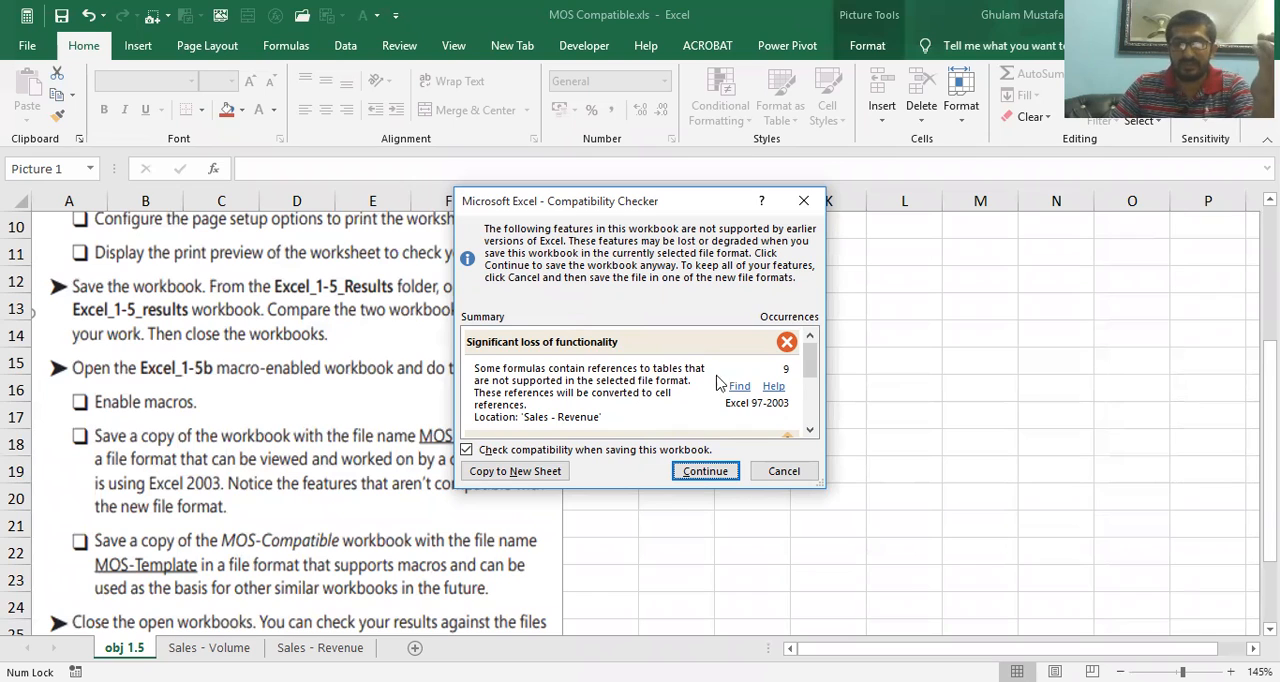
Examine the incompatible features listed in the Compatibility Checker and continue saving the workbook
scroll(808, 368, down, 2)
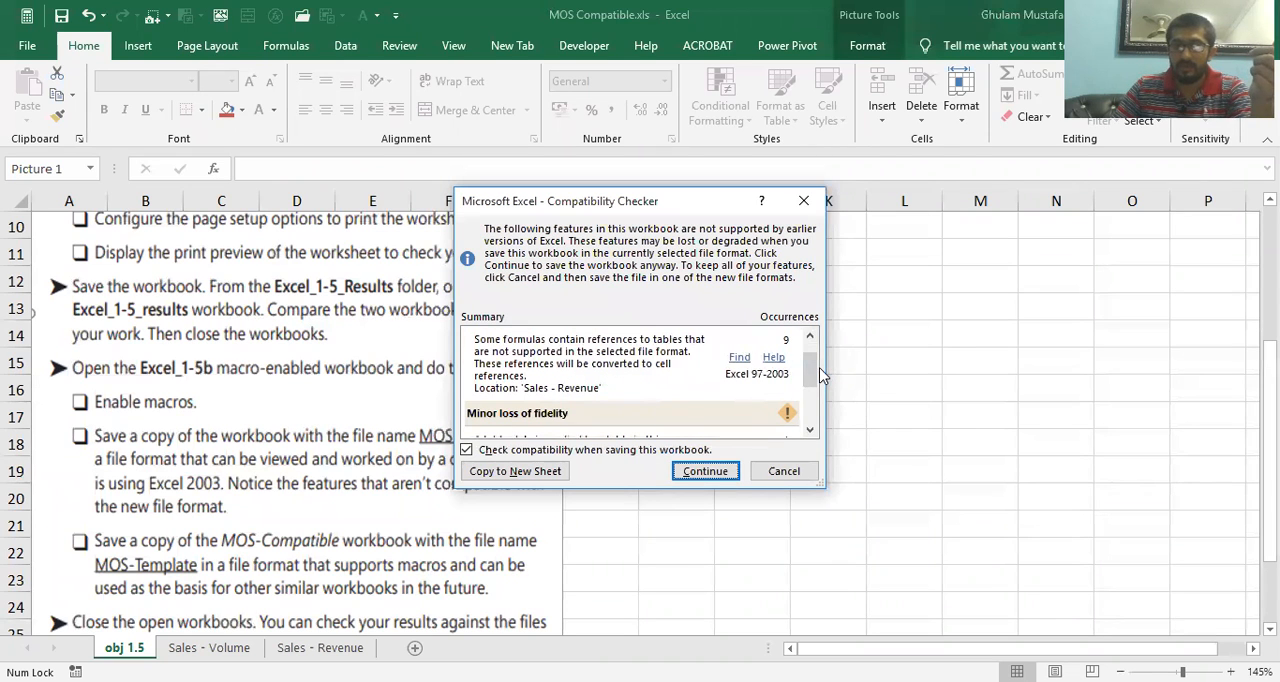
drag(813, 373, 811, 402)
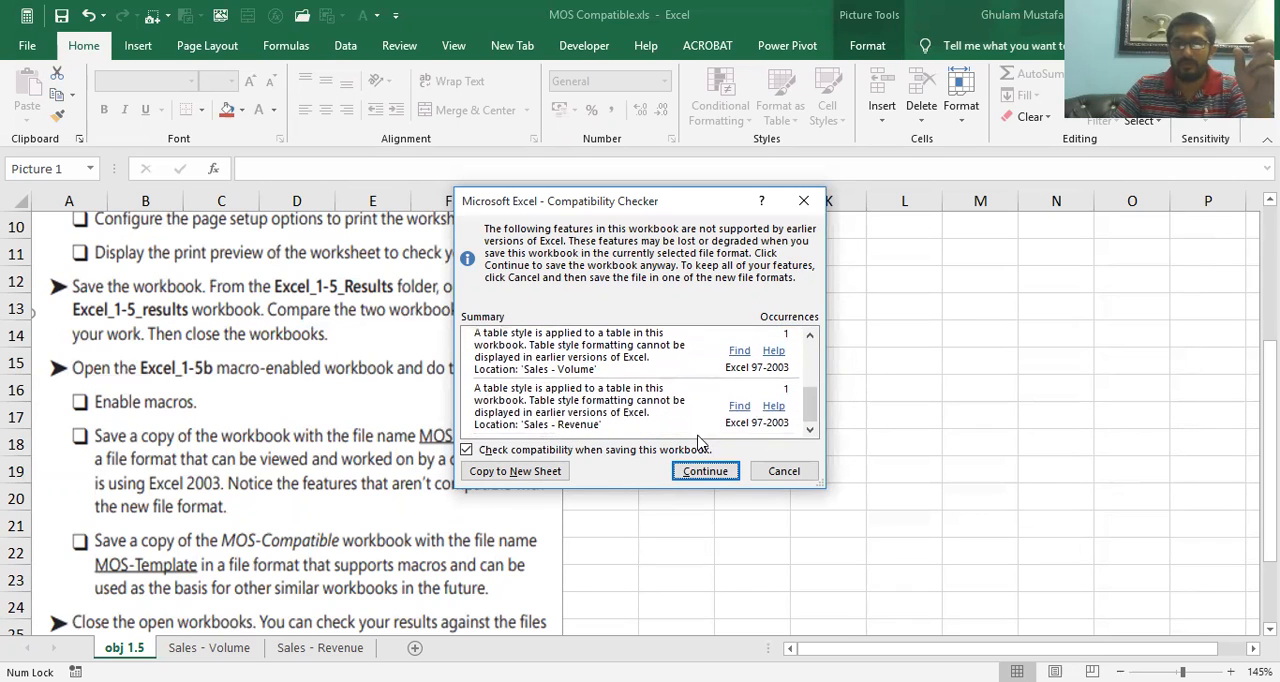
click(709, 479)
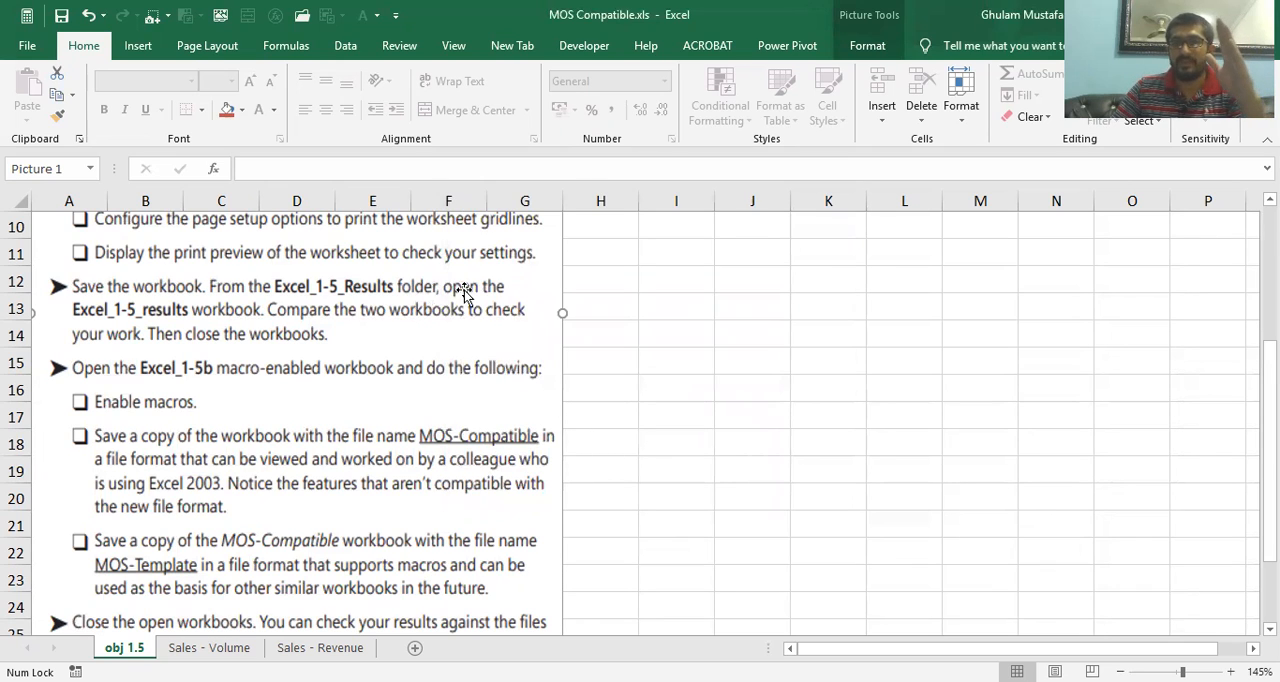
Save a copy of the workbook as an Excel Macro-Enabled Template, MOS Compatible.xltm, in the Custom Office Templates folder
scroll(357, 440, down, 1)
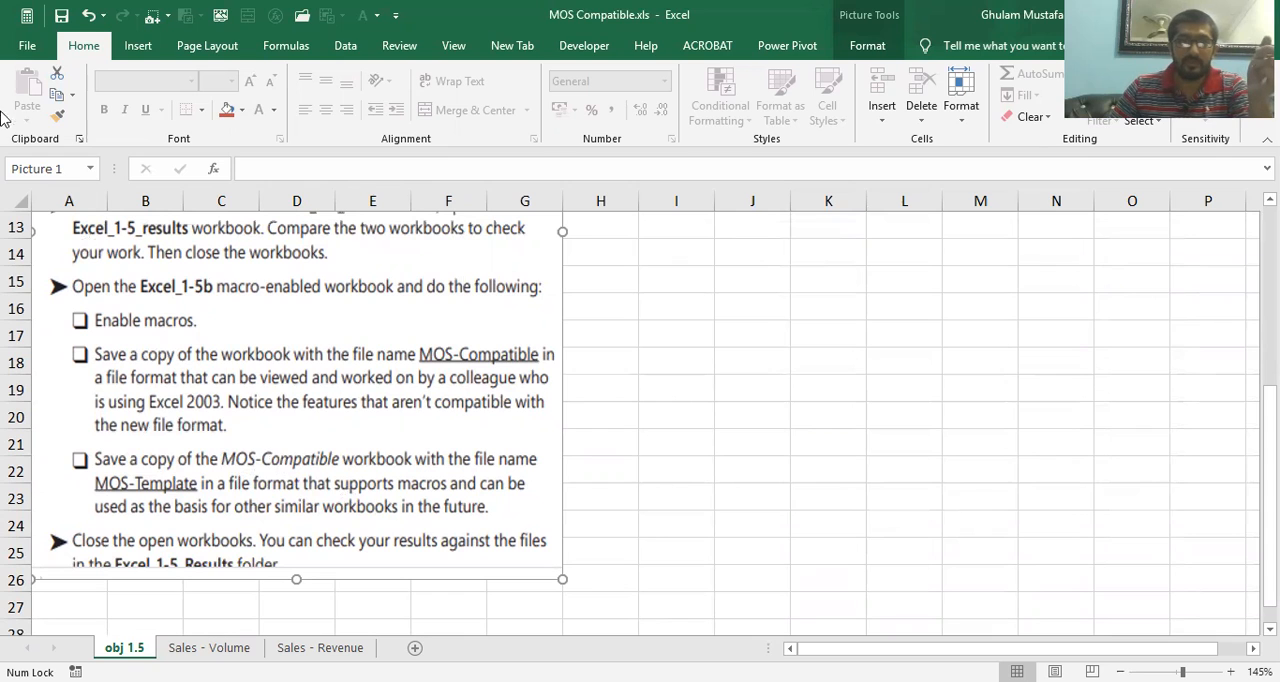
click(27, 46)
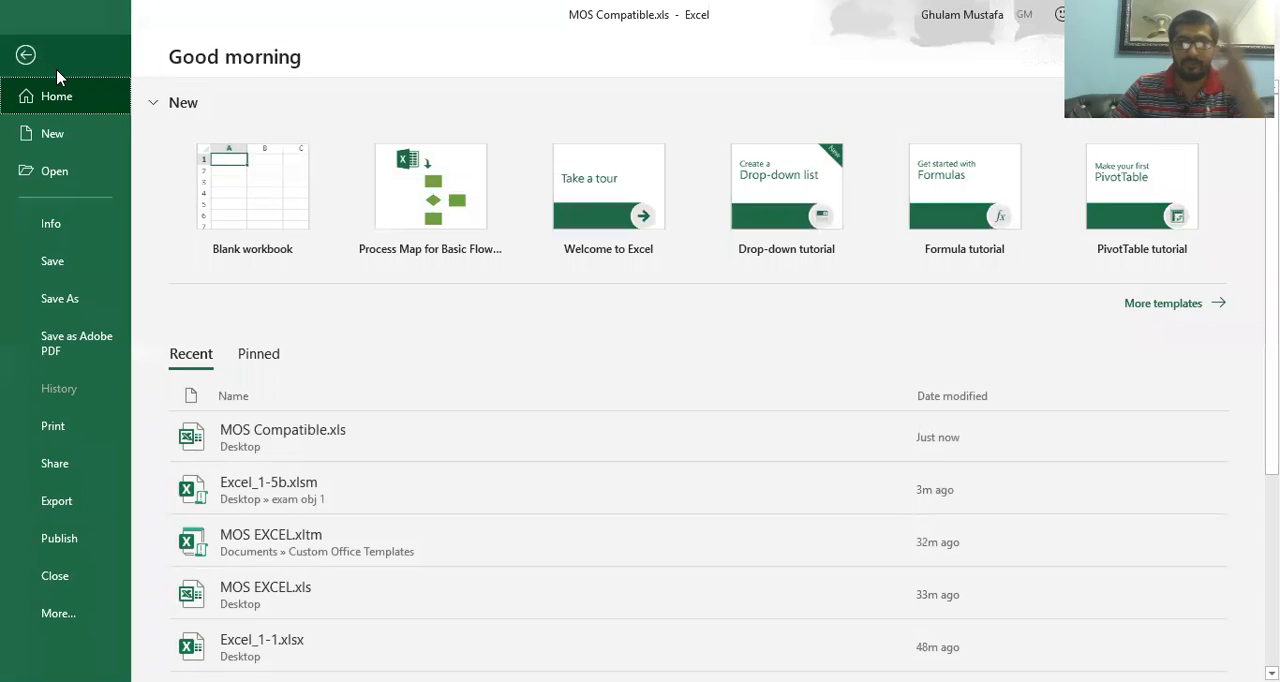
click(80, 300)
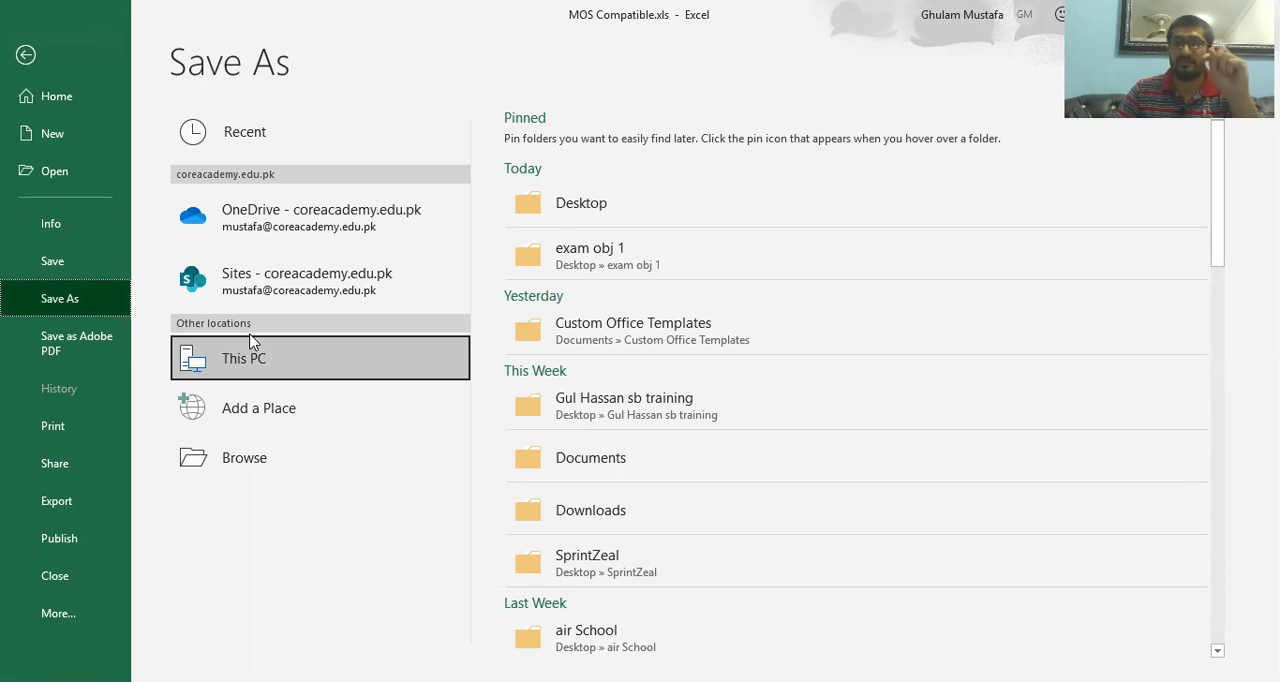
click(523, 206)
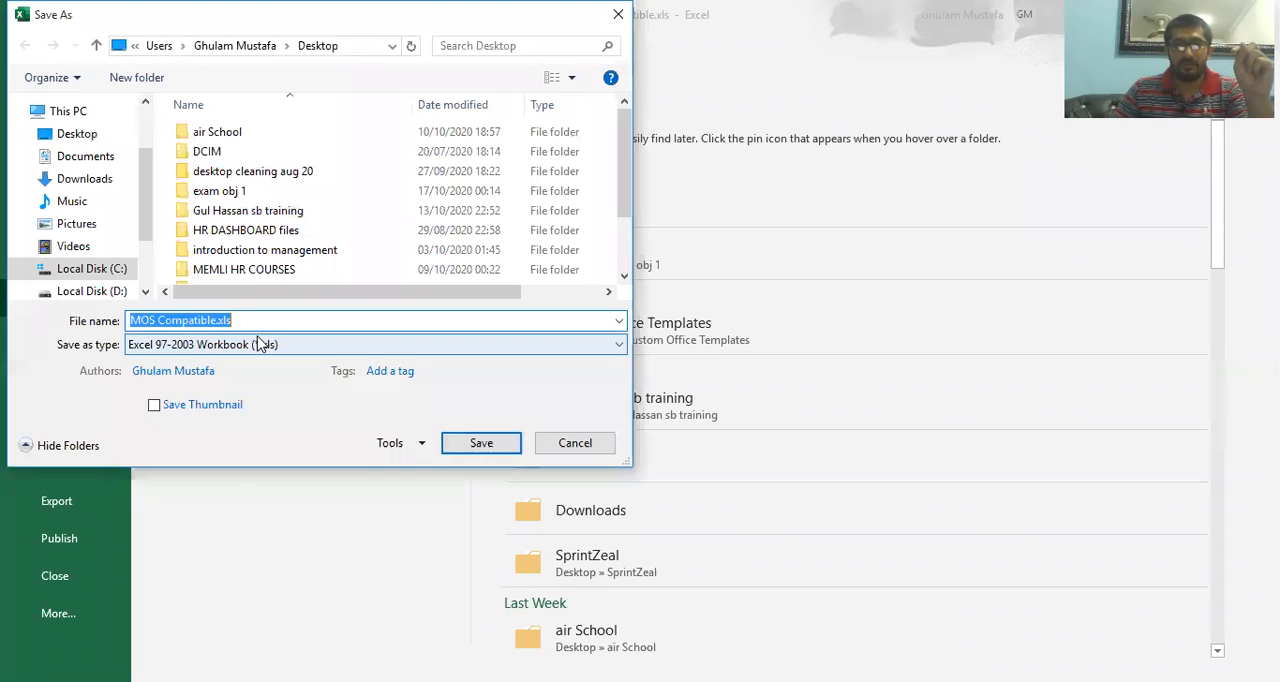
click(168, 346)
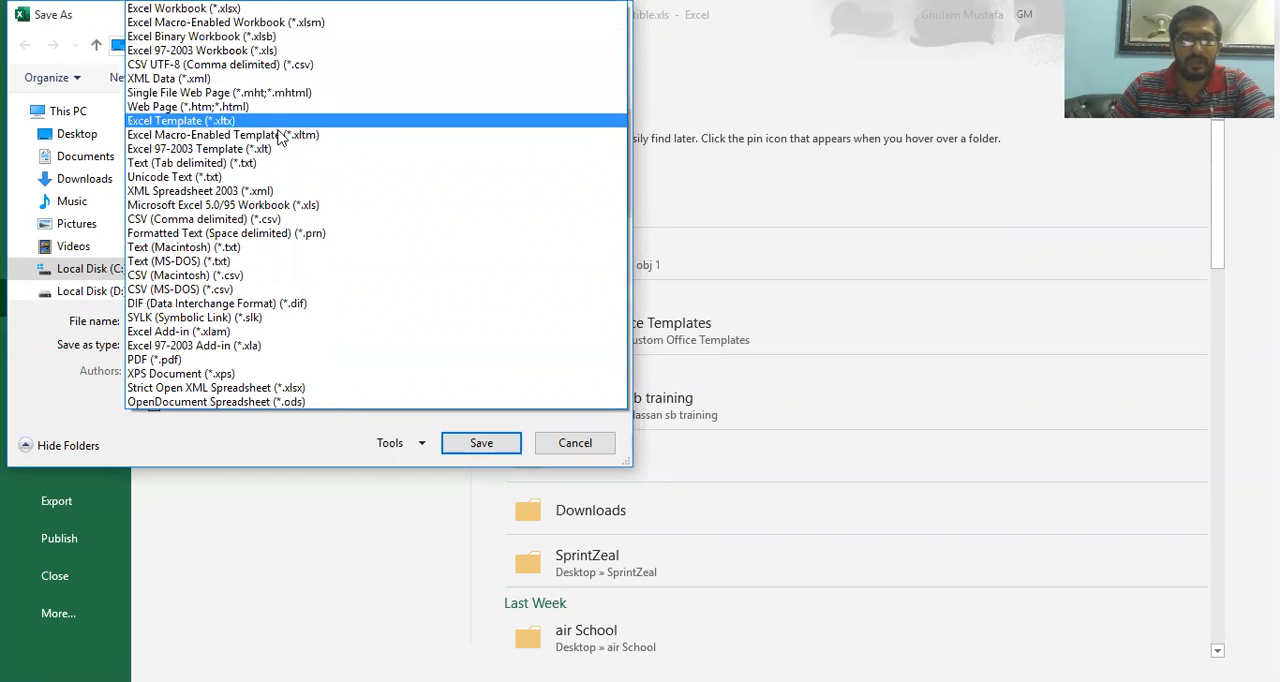
click(260, 140)
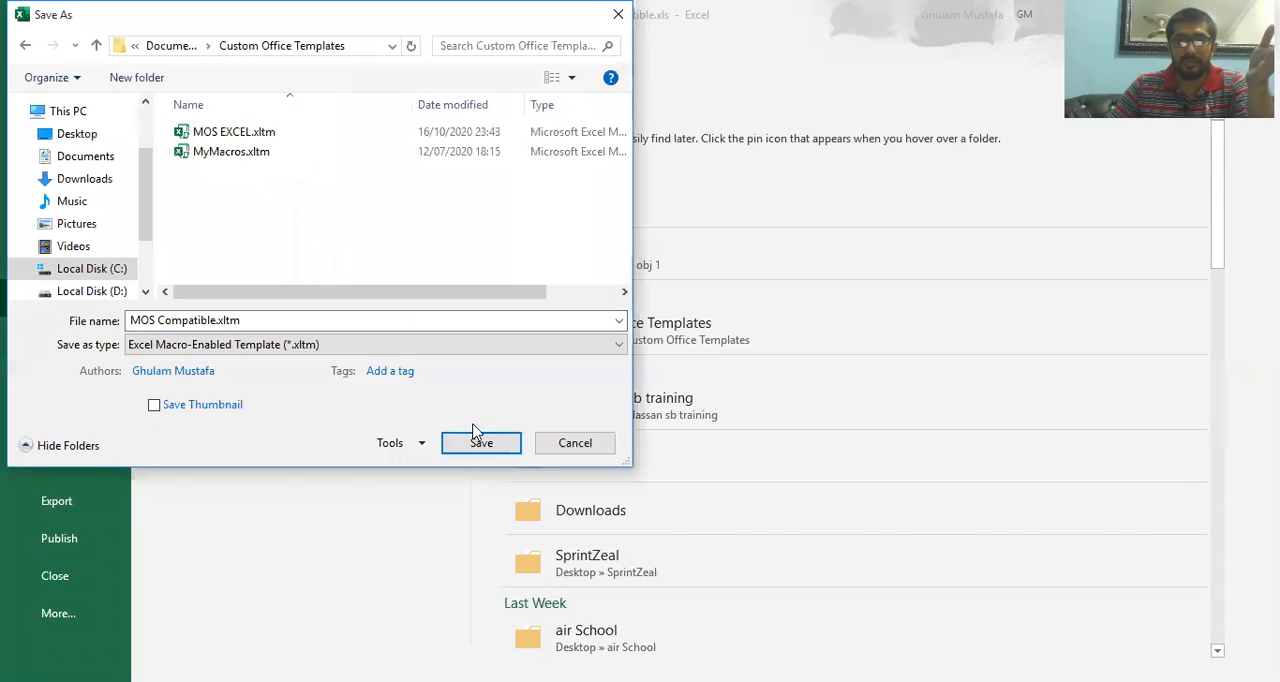
click(482, 447)
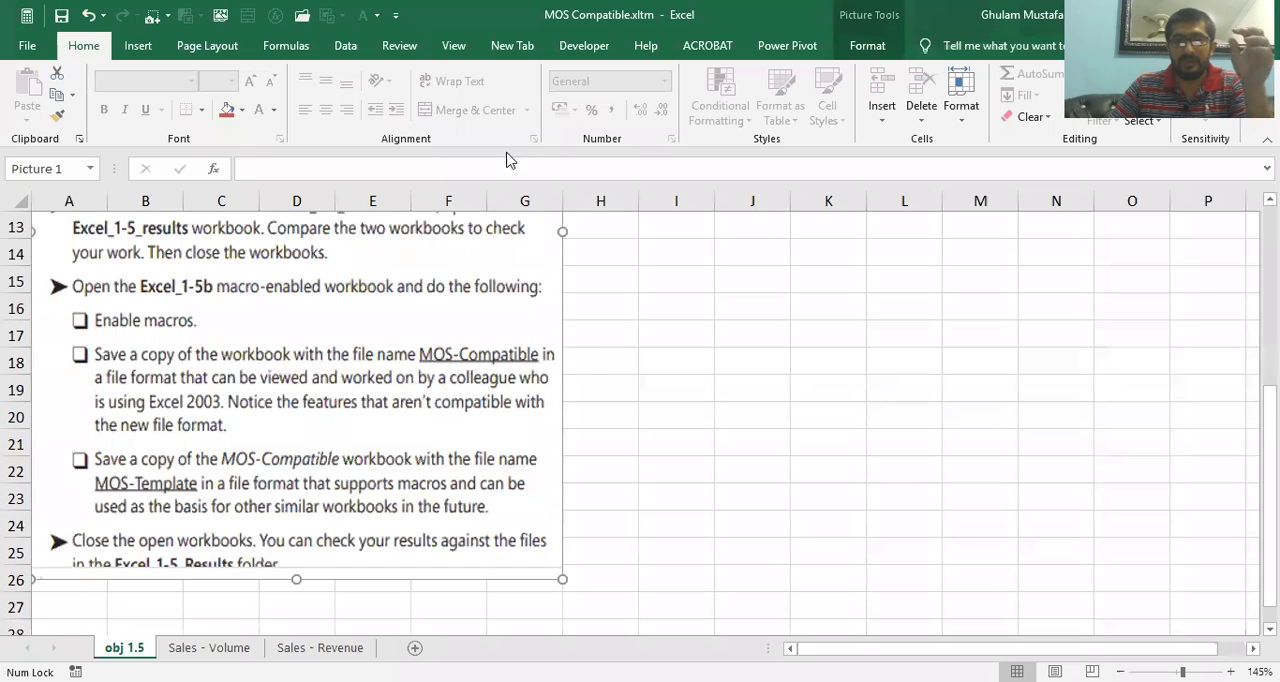